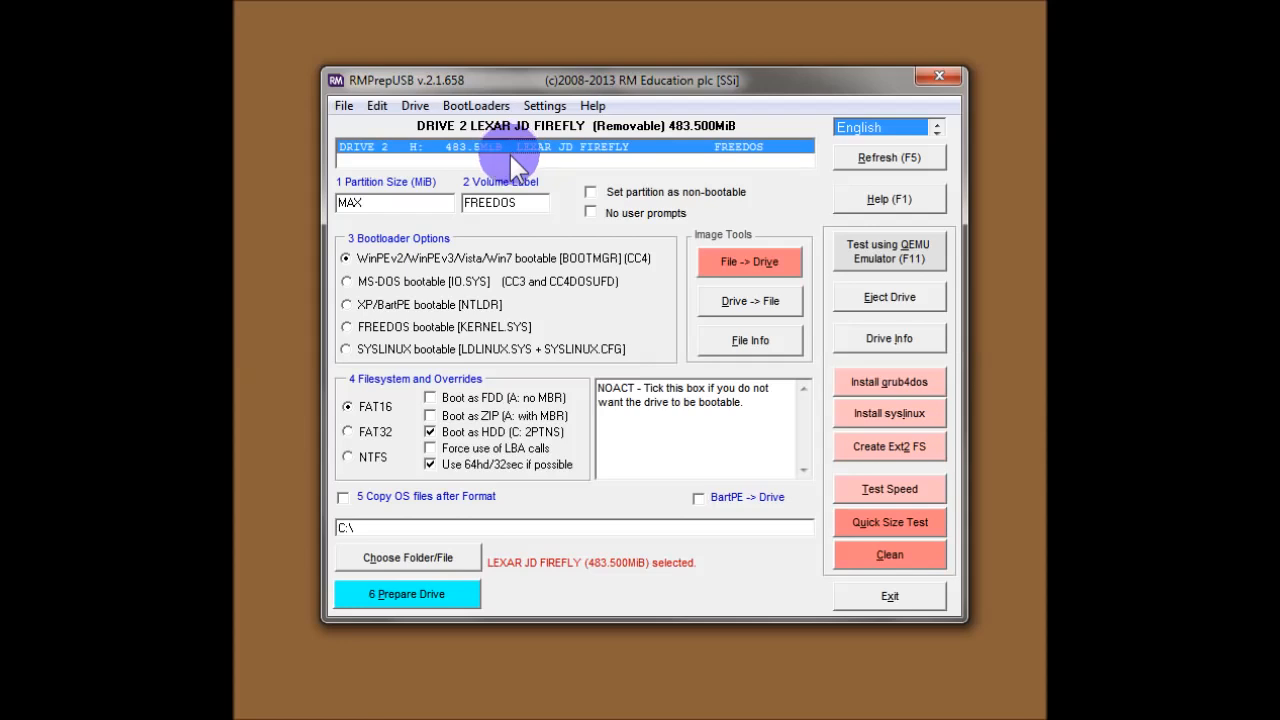
mouse_move(414, 200)
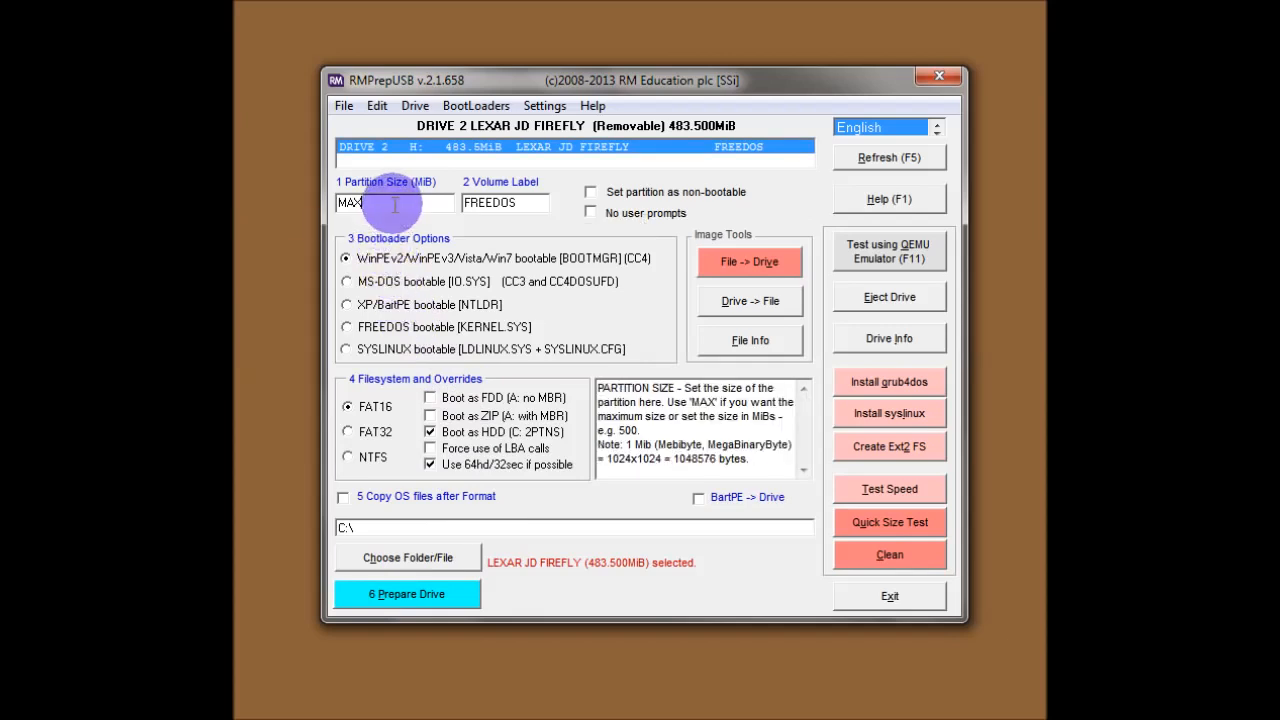
drag(337, 202, 414, 202)
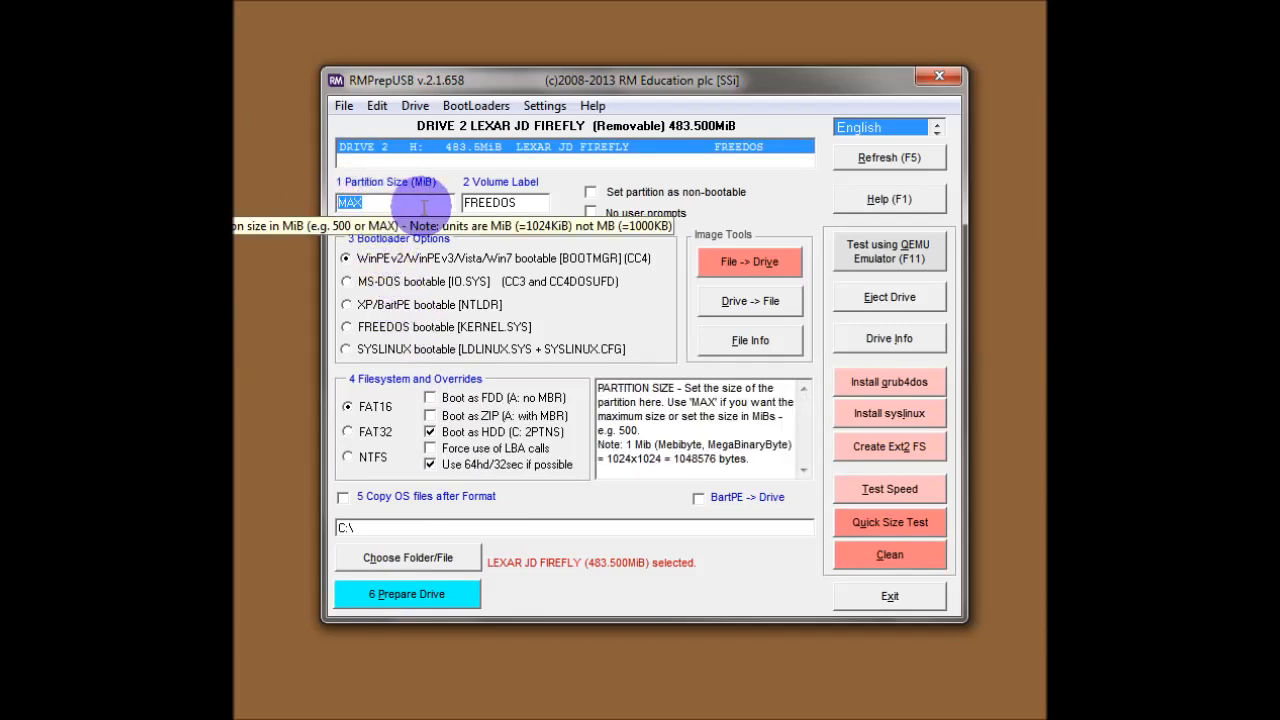
click(408, 207)
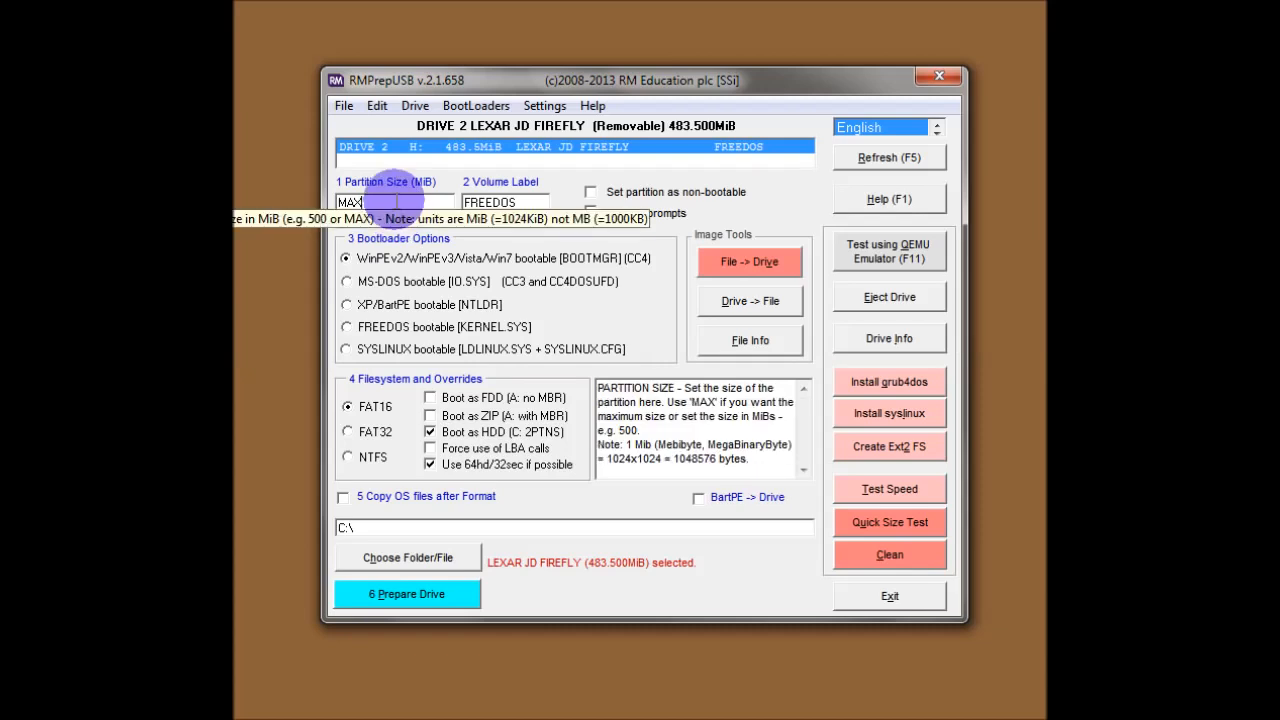
- Try the interface in other languages, going through Chinese Traditional, French and German
click(938, 121)
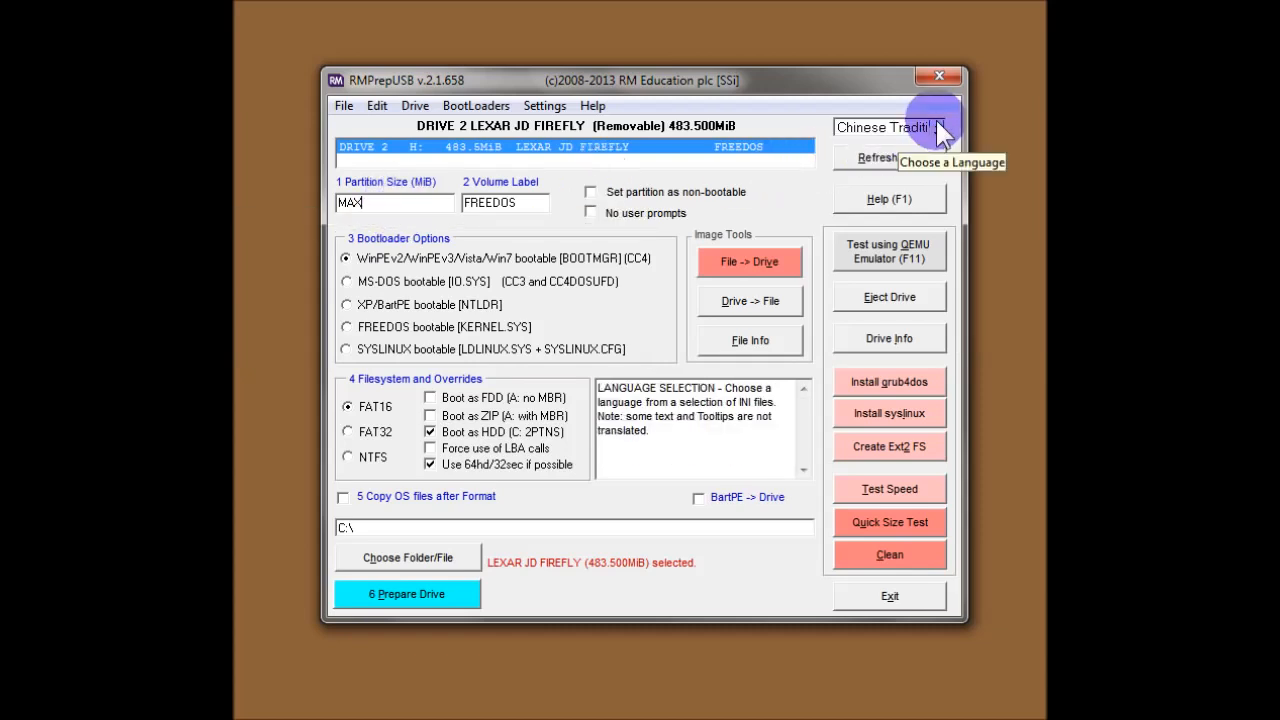
click(926, 126)
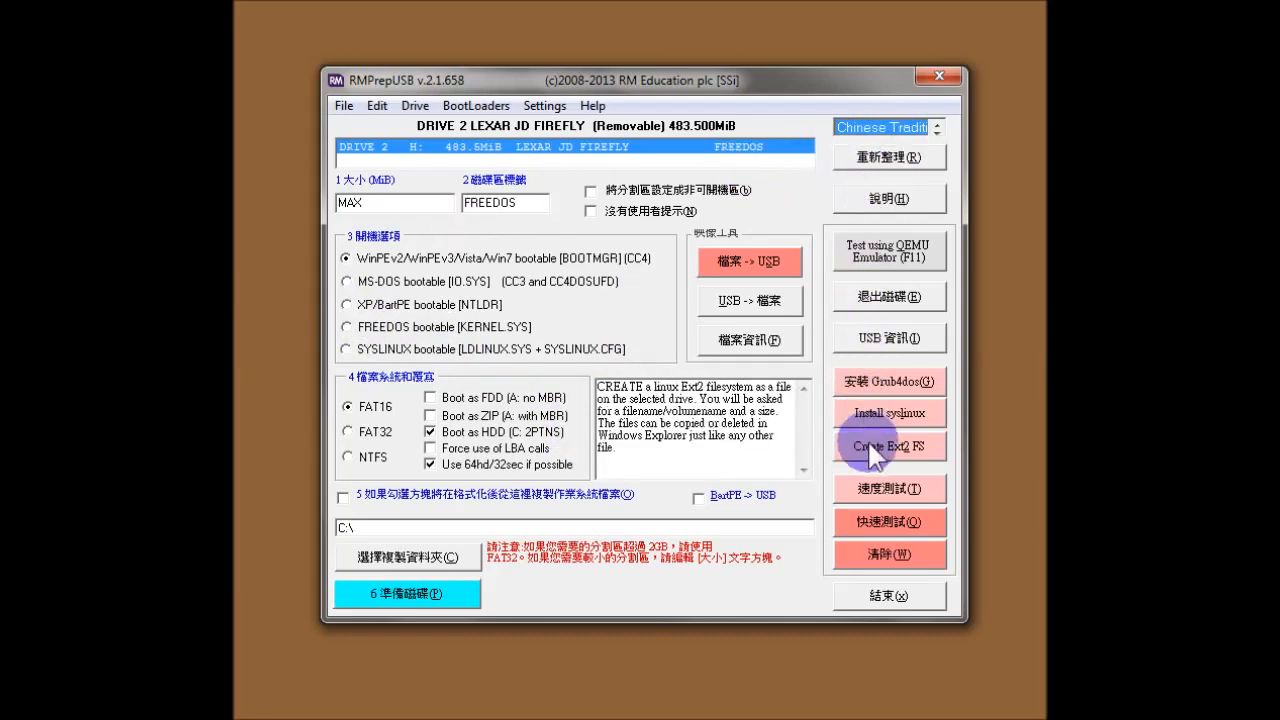
click(936, 133)
click(936, 133)
click(936, 133)
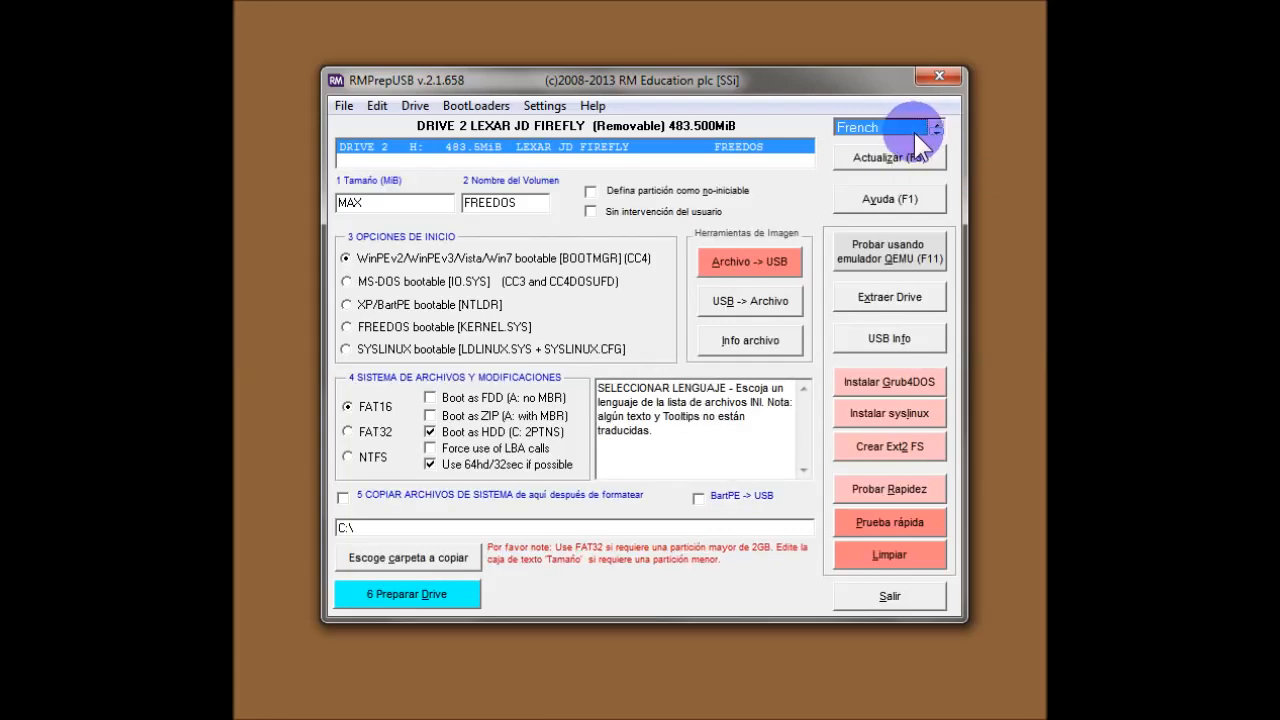
click(936, 133)
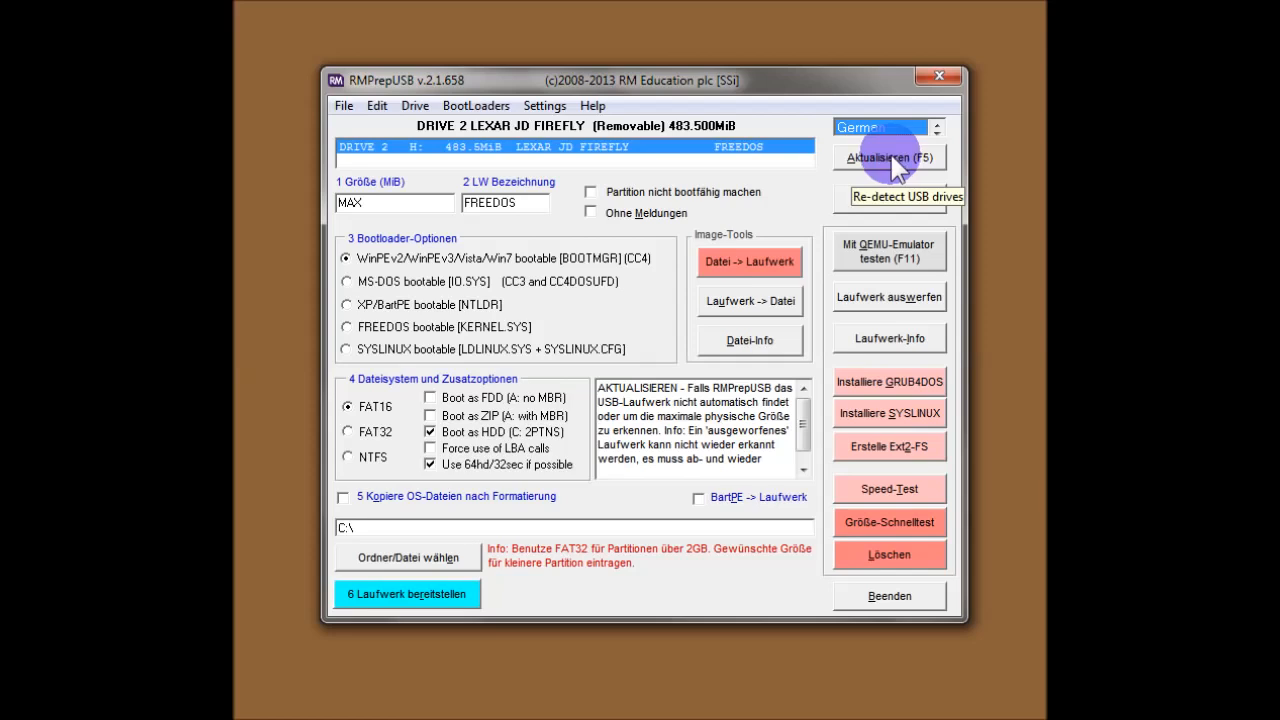
- Go through the remaining interface languages, including Indonesia Gaul and Español, and return the interface to English
click(937, 129)
click(937, 129)
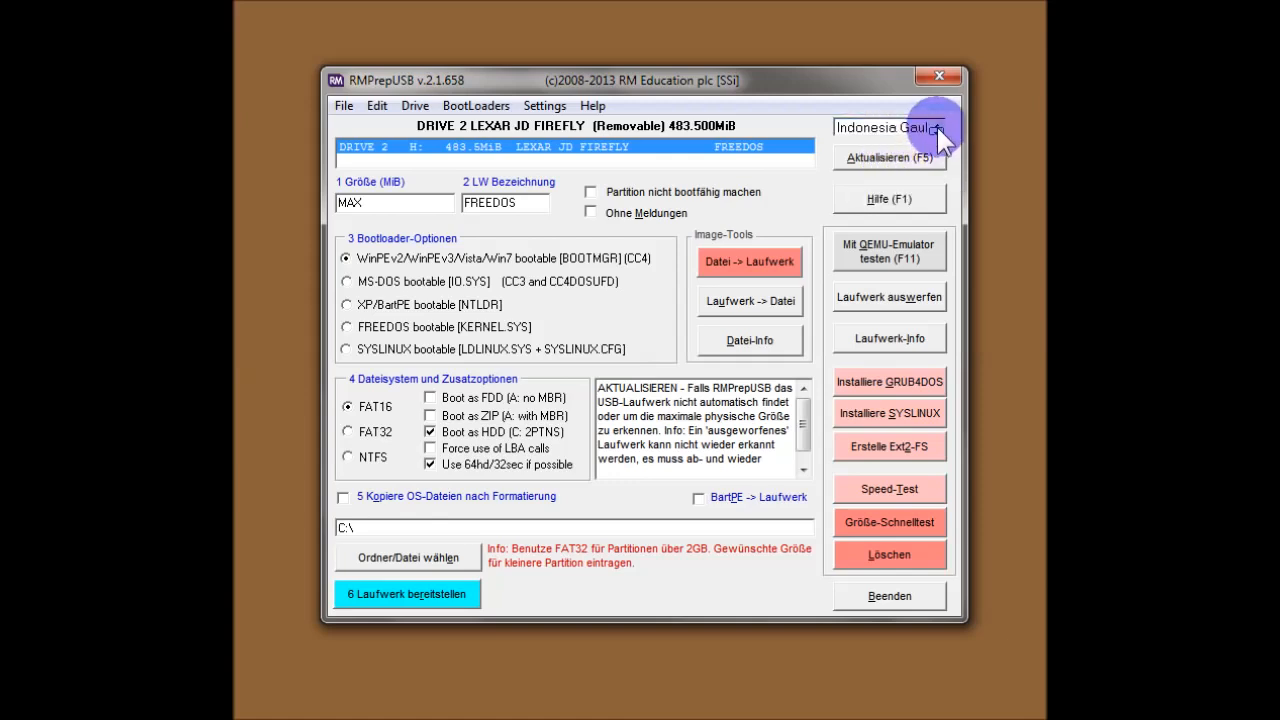
click(937, 129)
click(937, 129)
click(937, 129)
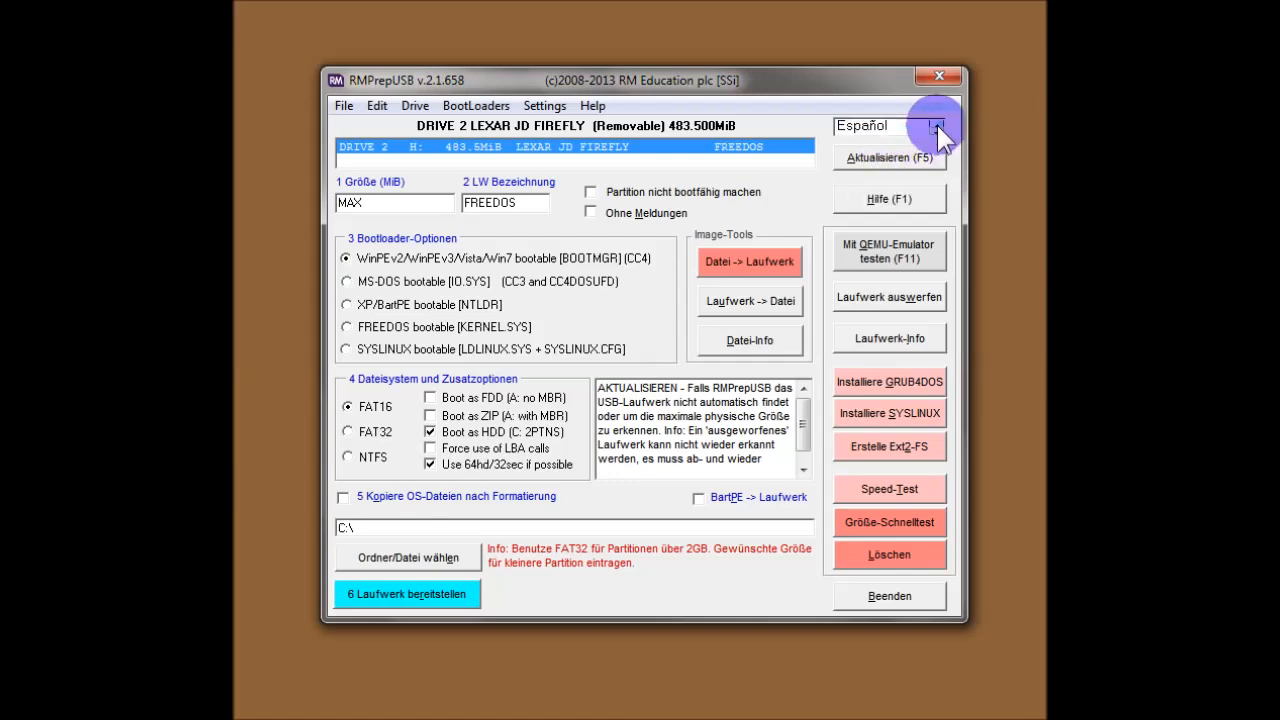
click(937, 129)
click(937, 129)
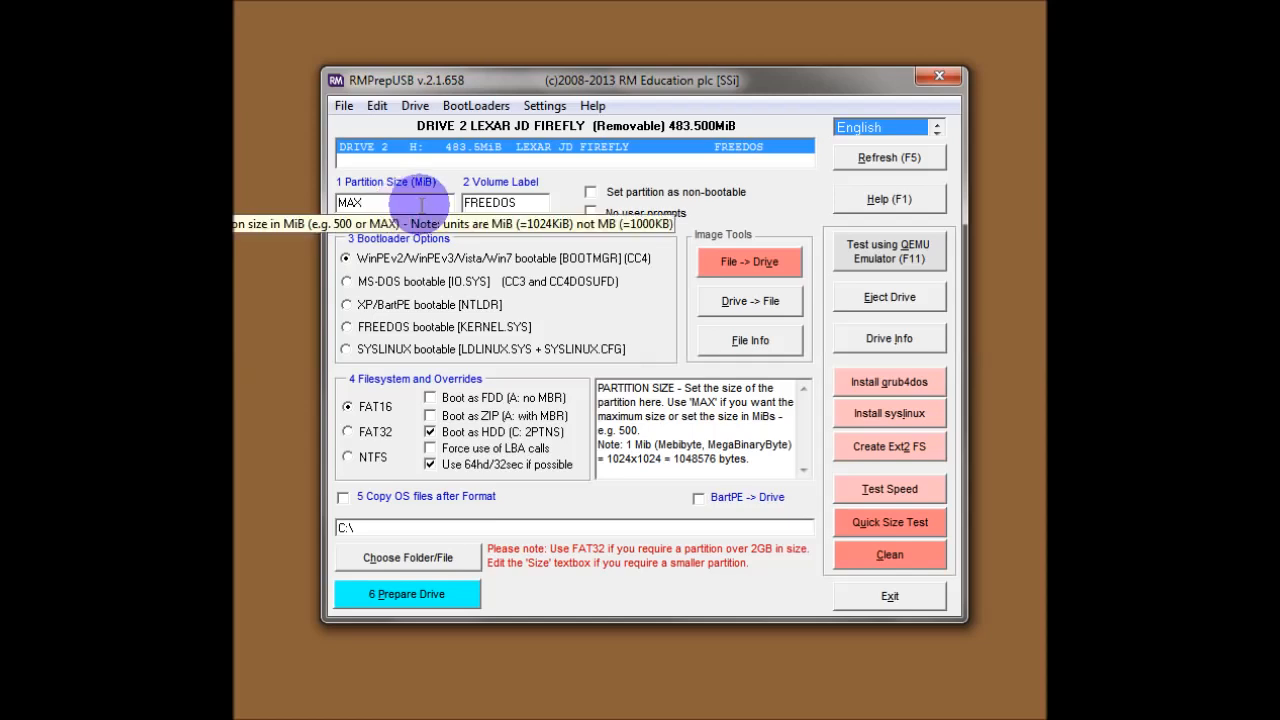
click(514, 203)
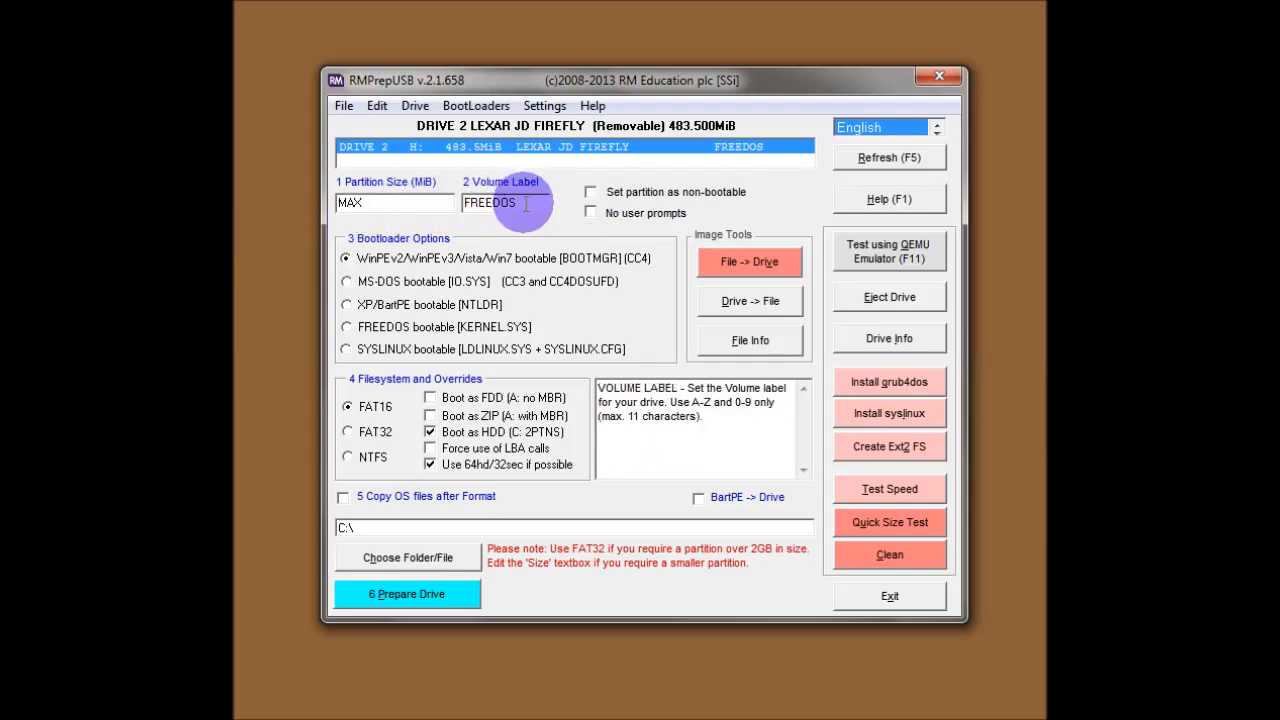
drag(520, 203, 462, 204)
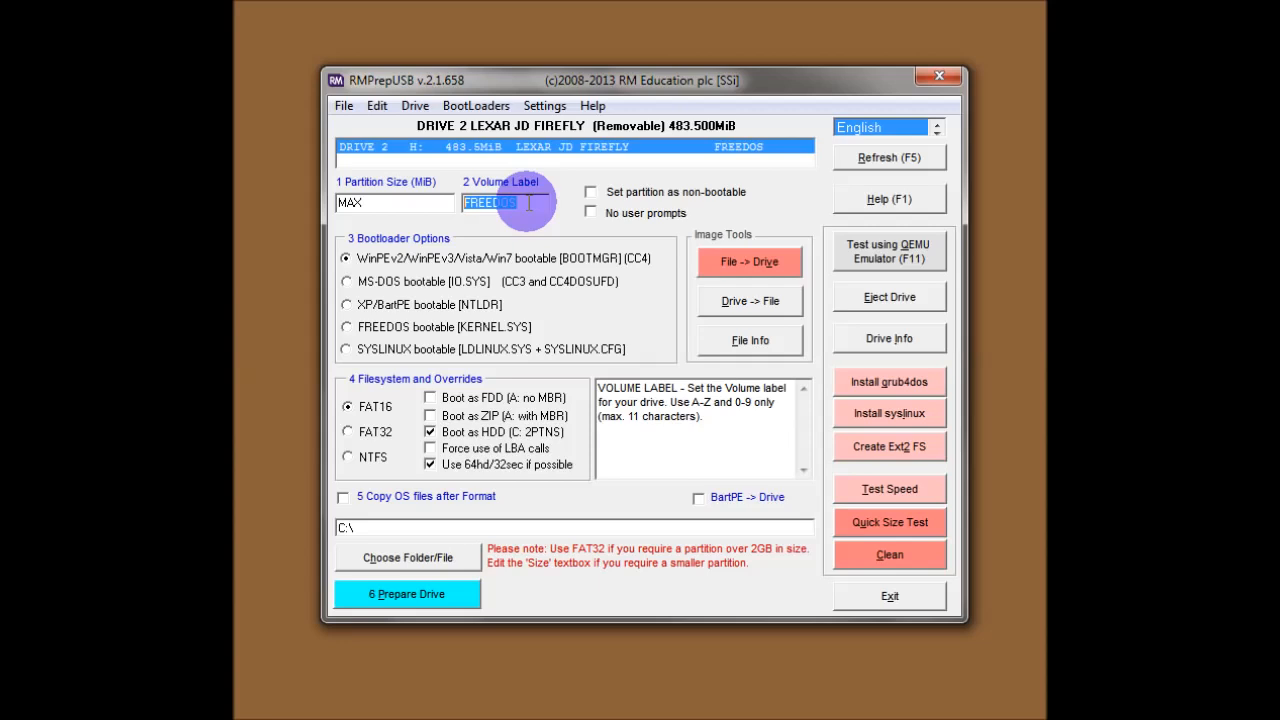
- Try the MS-DOS, WinPE/Vista/Win7, XP/BartPE and SYSLINUX bootloader options one after another
click(425, 283)
click(423, 259)
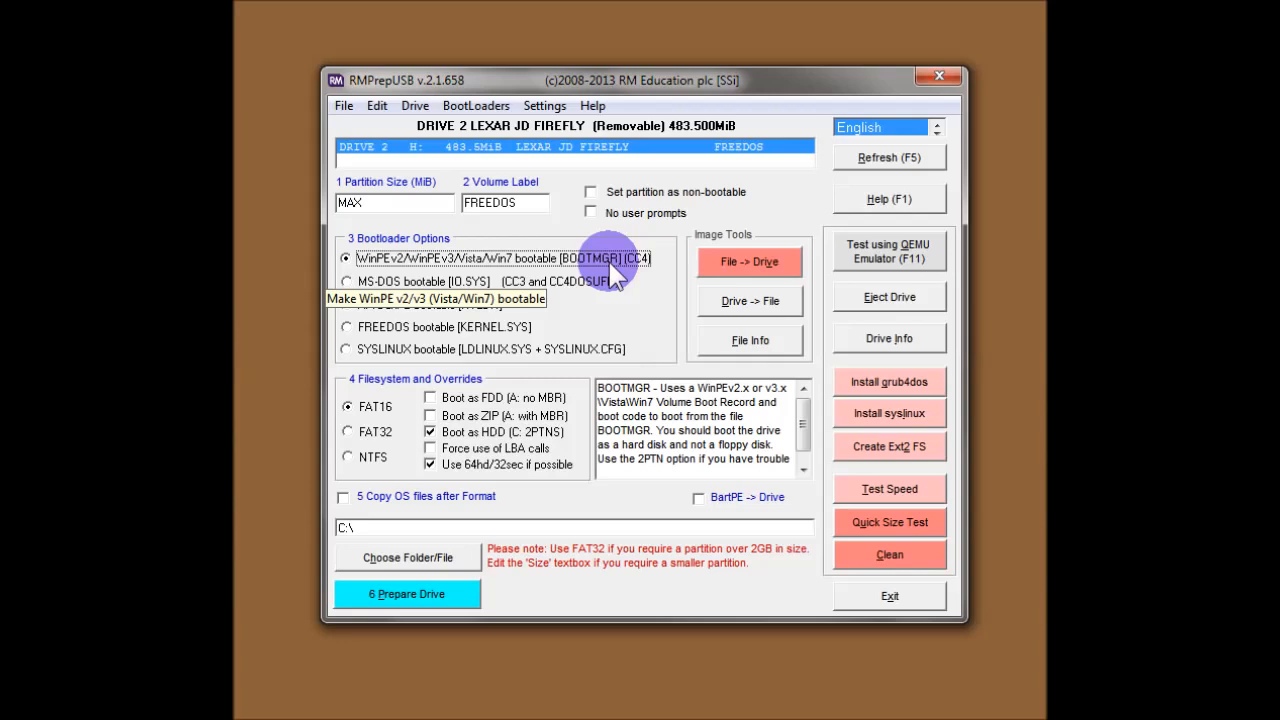
click(545, 281)
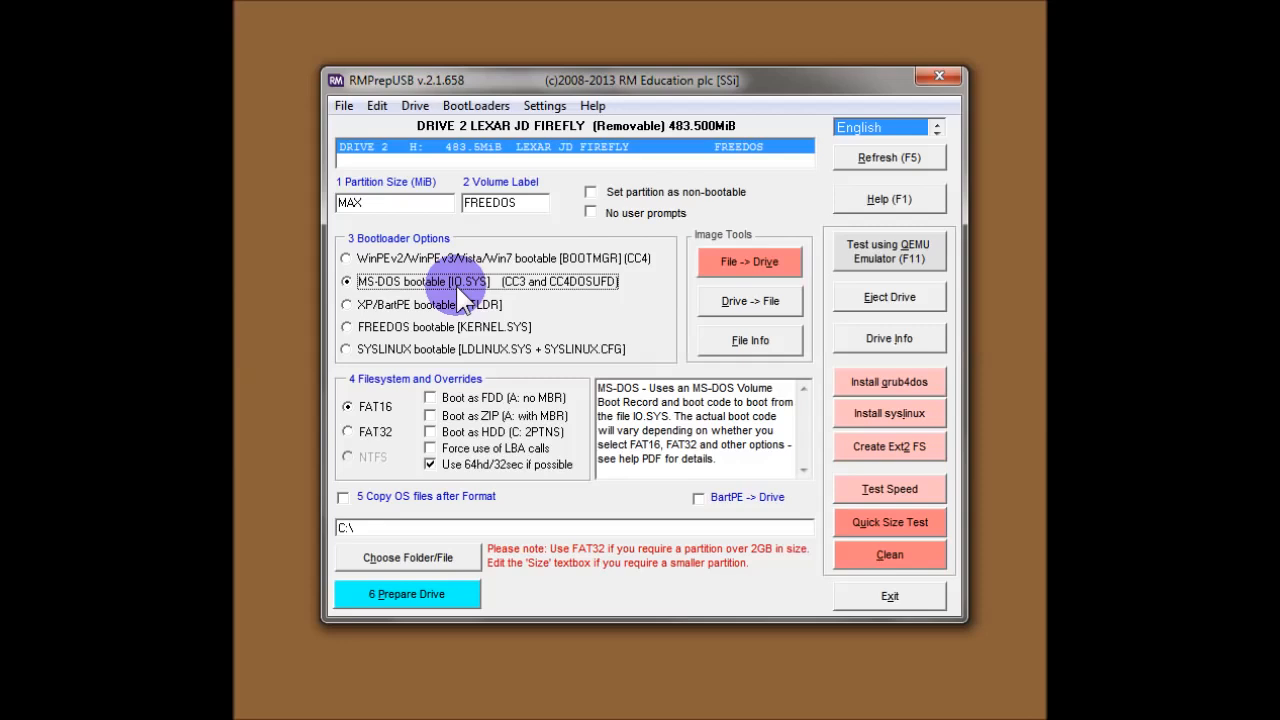
click(439, 303)
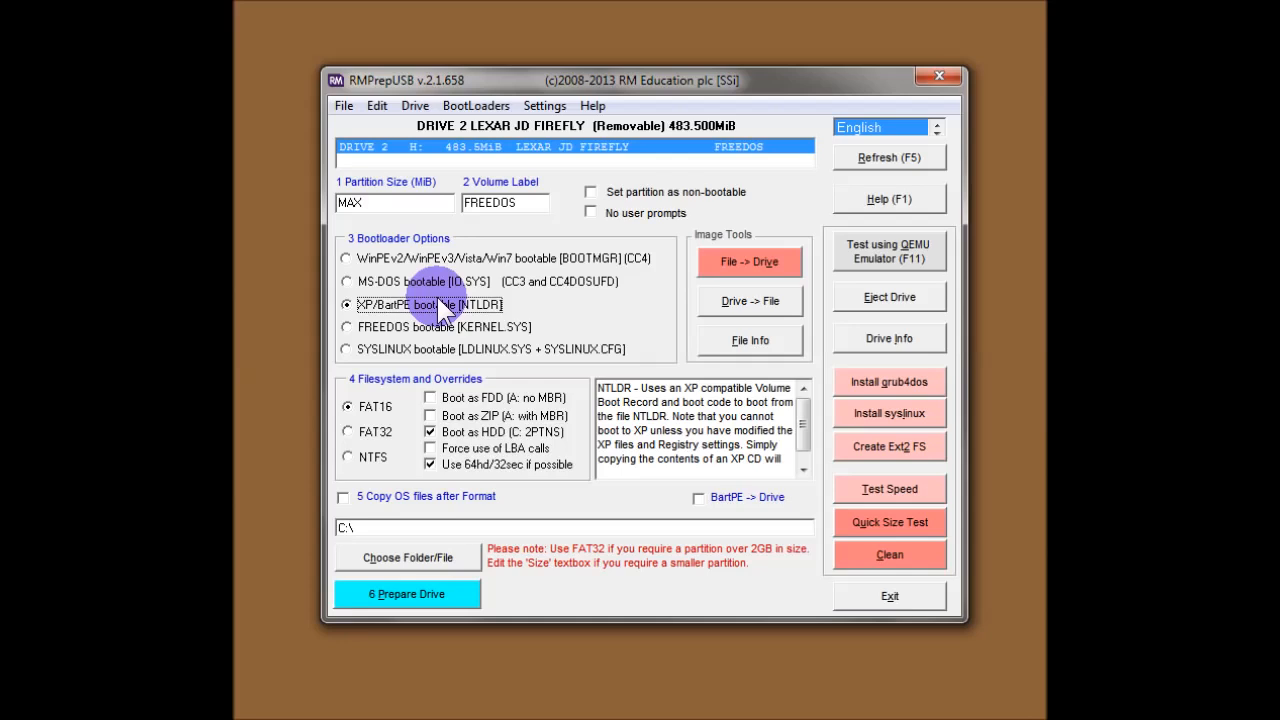
click(440, 352)
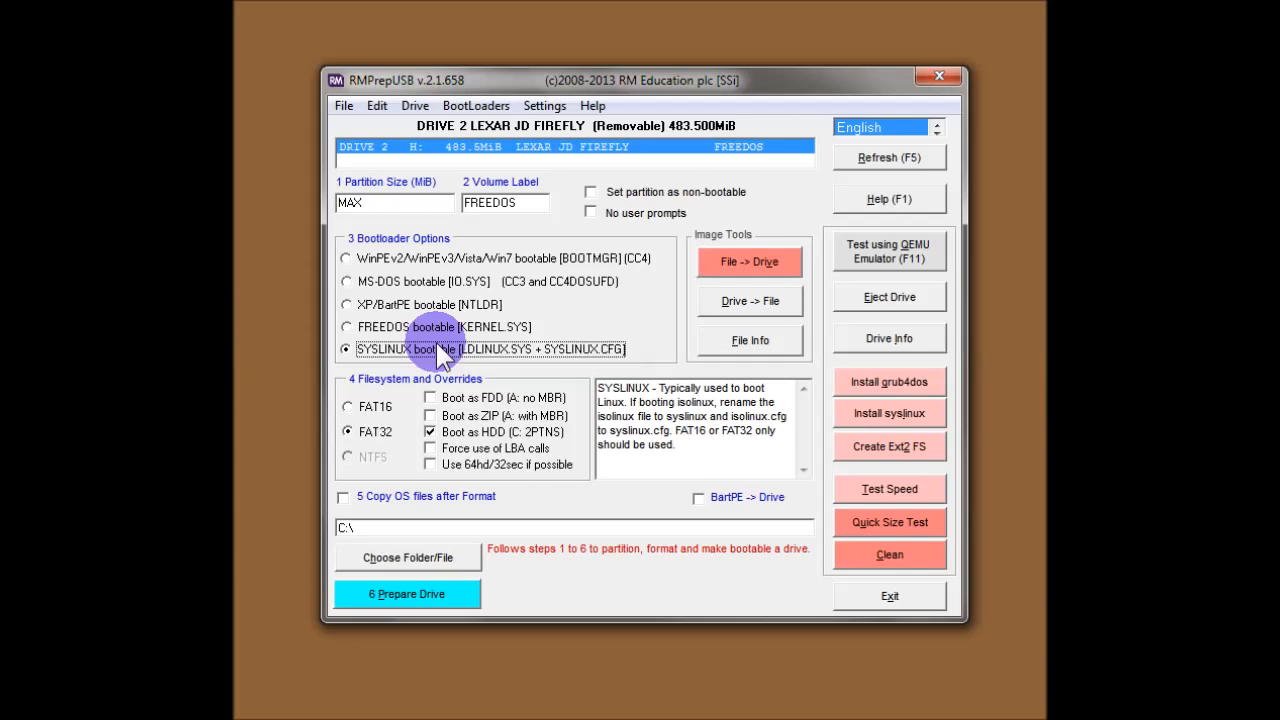
- Choose the FREEDOS bootloader option and agree to have the FreeDOS boot files copied after formatting
click(443, 327)
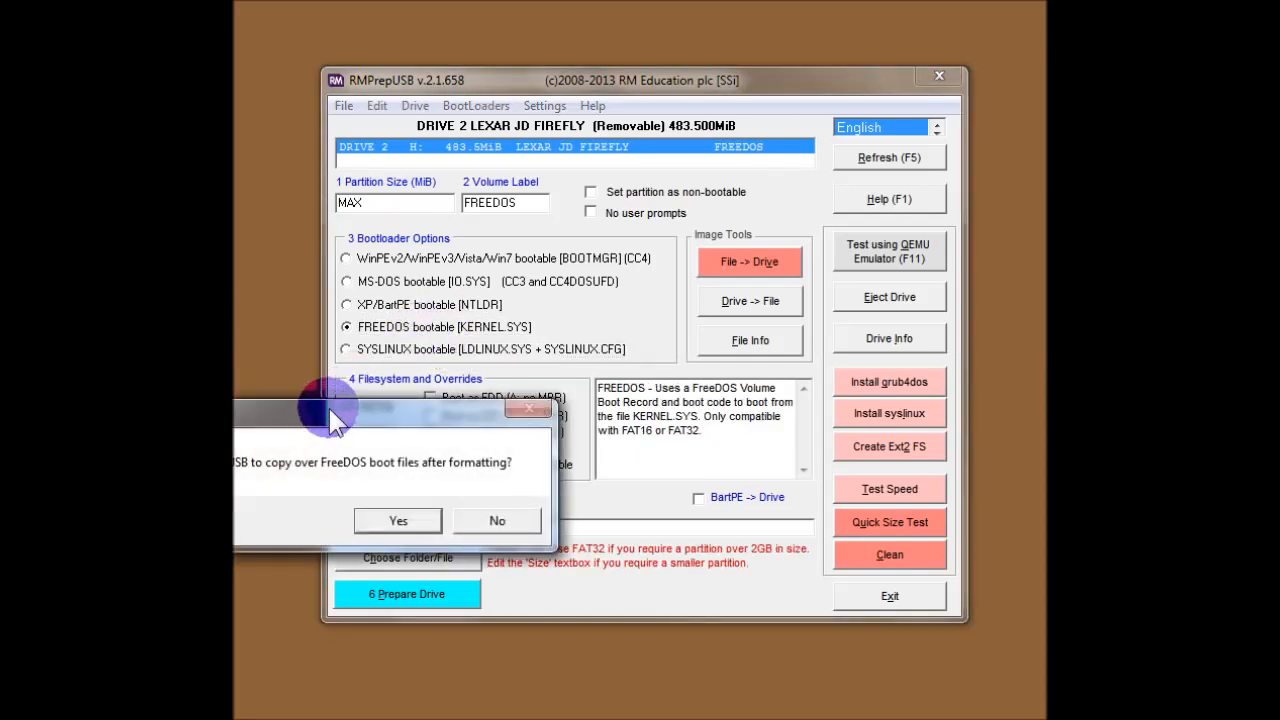
drag(329, 408, 596, 410)
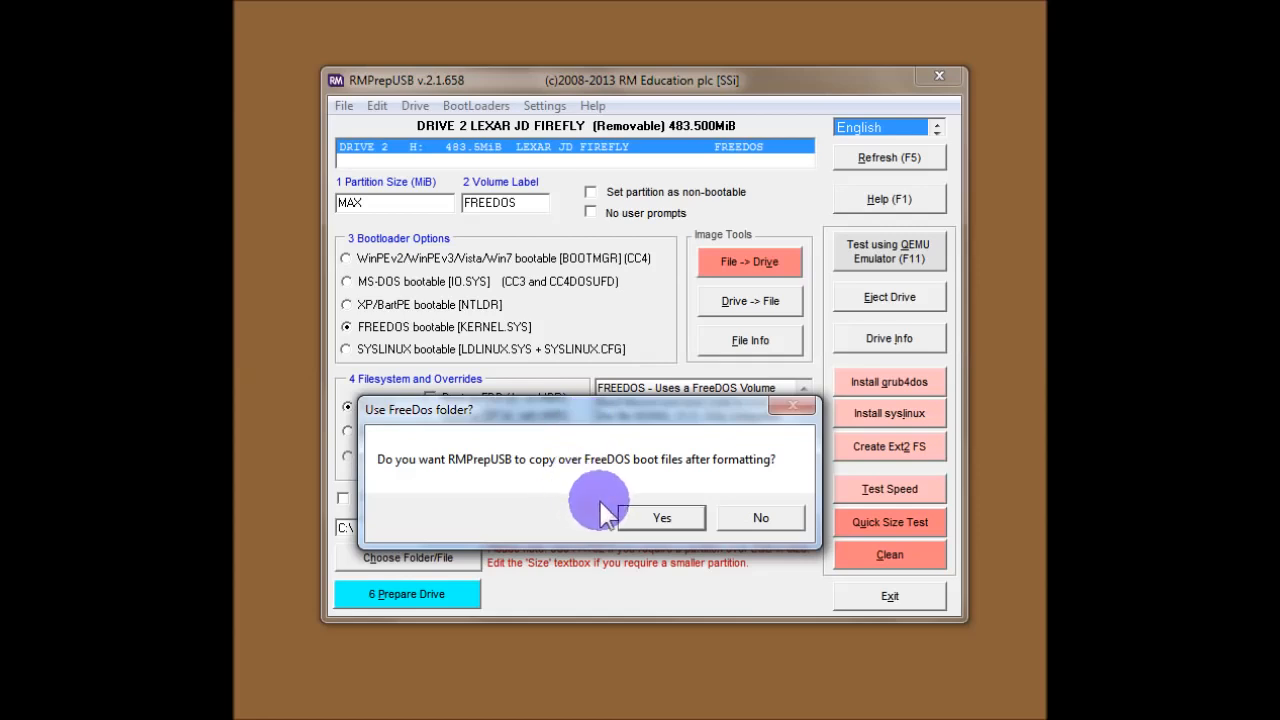
click(648, 515)
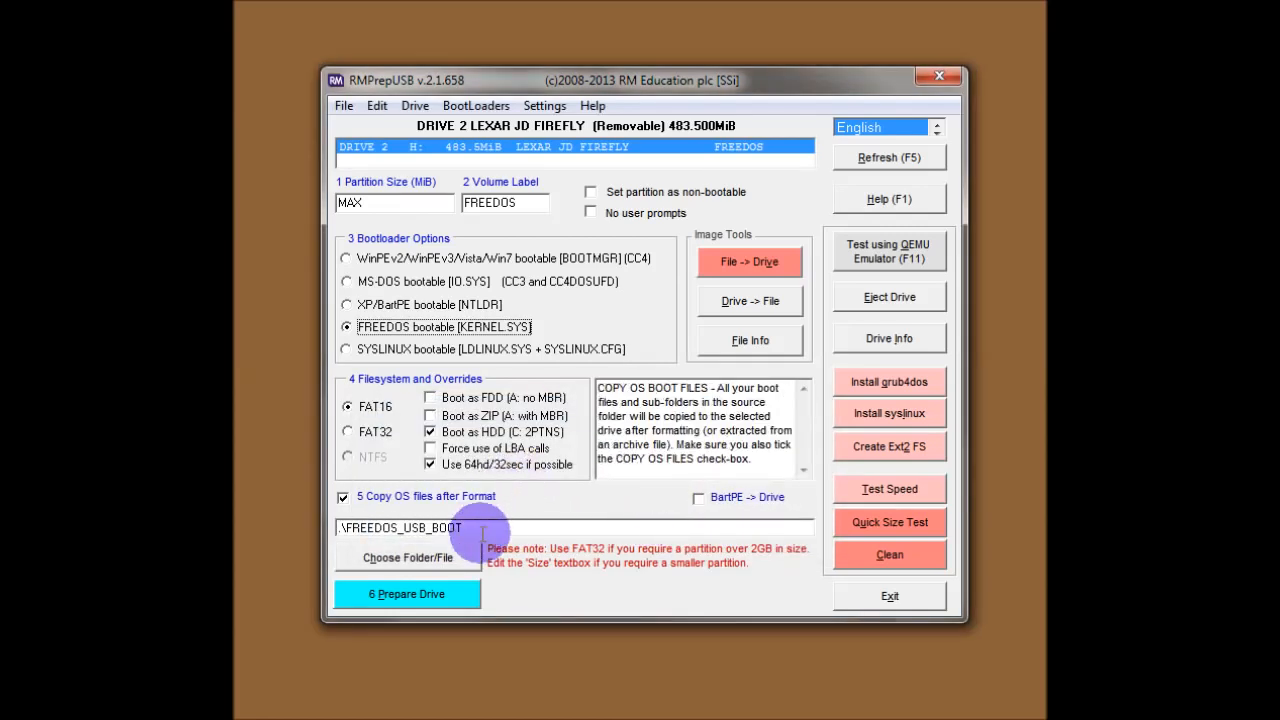
double_click(345, 529)
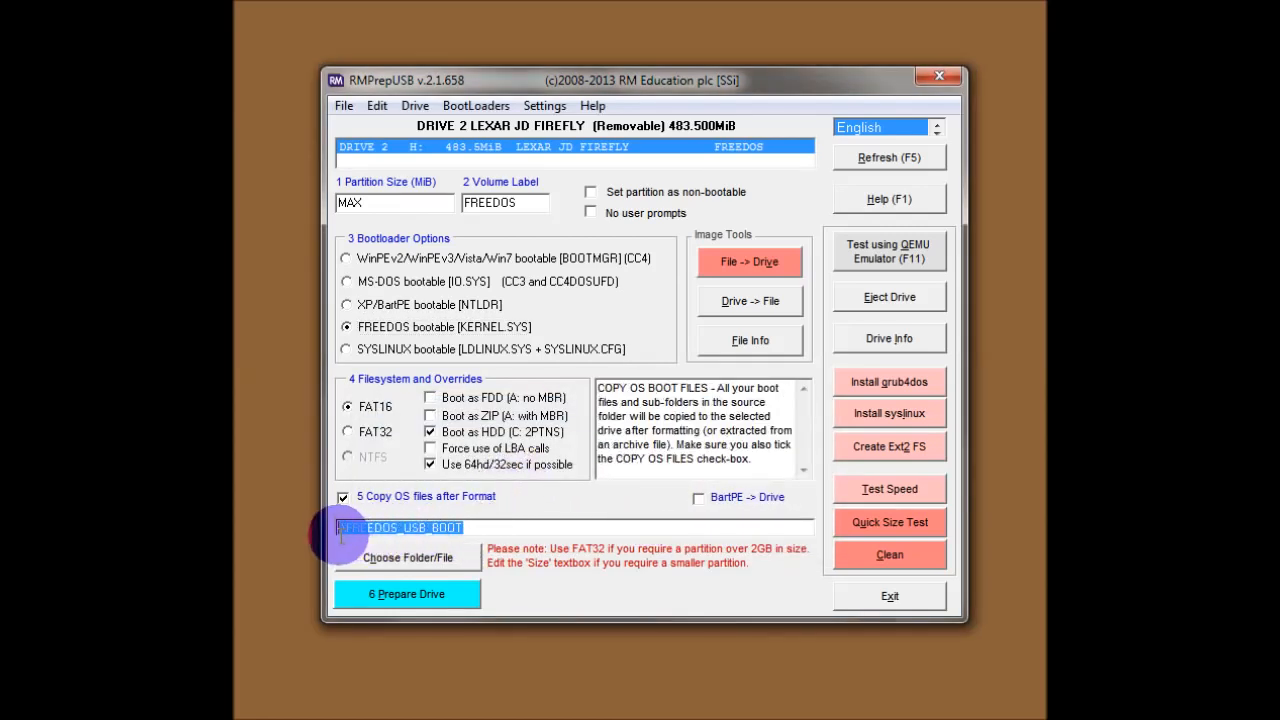
click(478, 529)
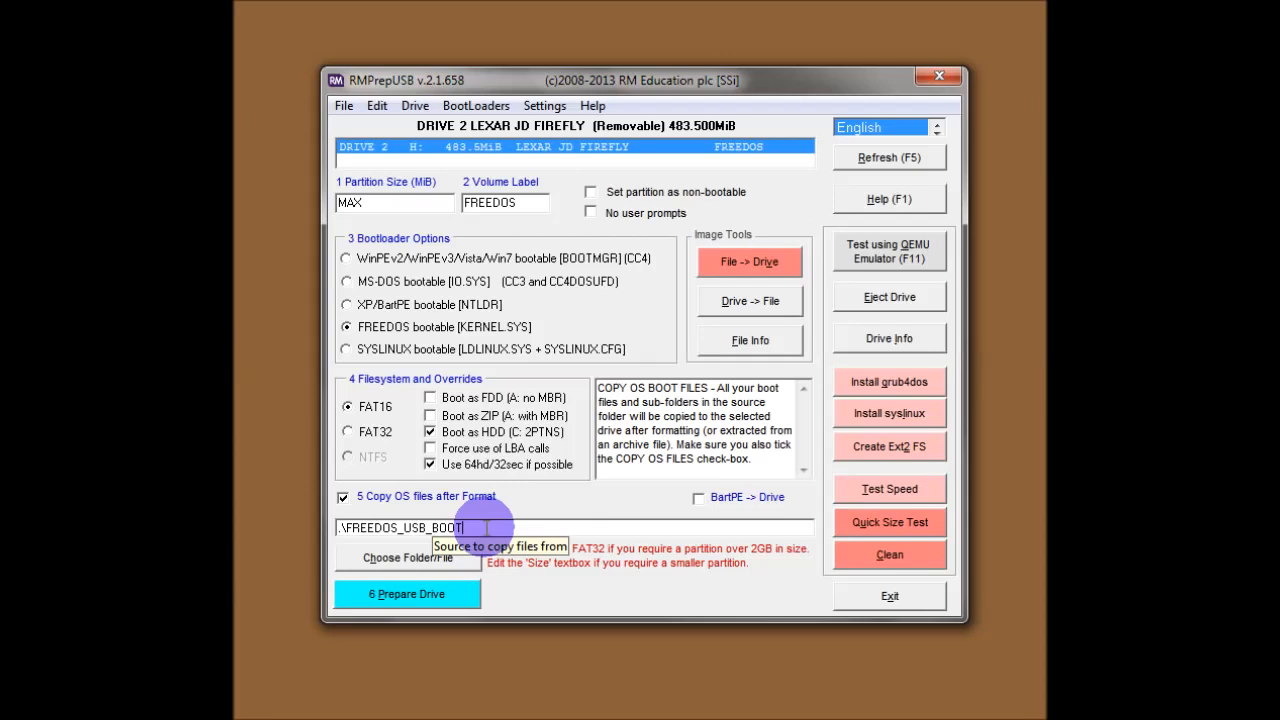
- Try the FAT16, FAT32 and NTFS file systems with the FREEDOS and XP/BartPE bootloaders, and return to the FREEDOS bootloader
click(387, 411)
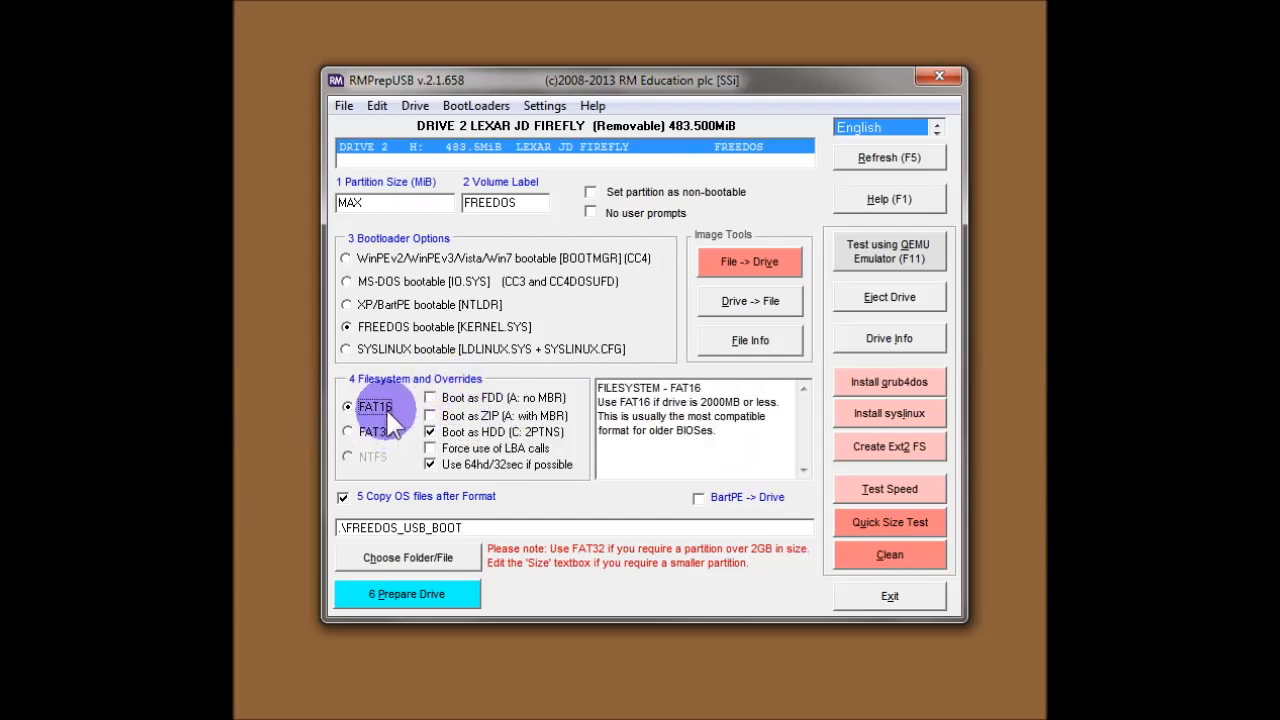
click(388, 433)
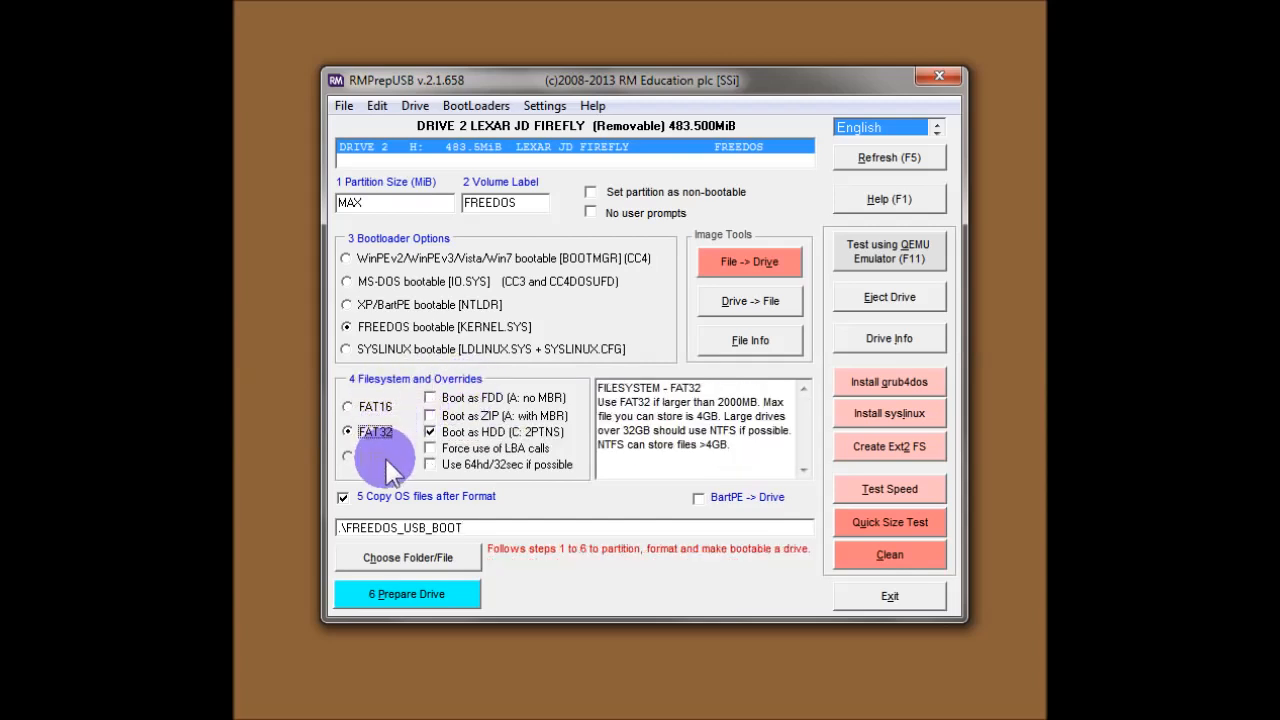
click(402, 260)
click(382, 305)
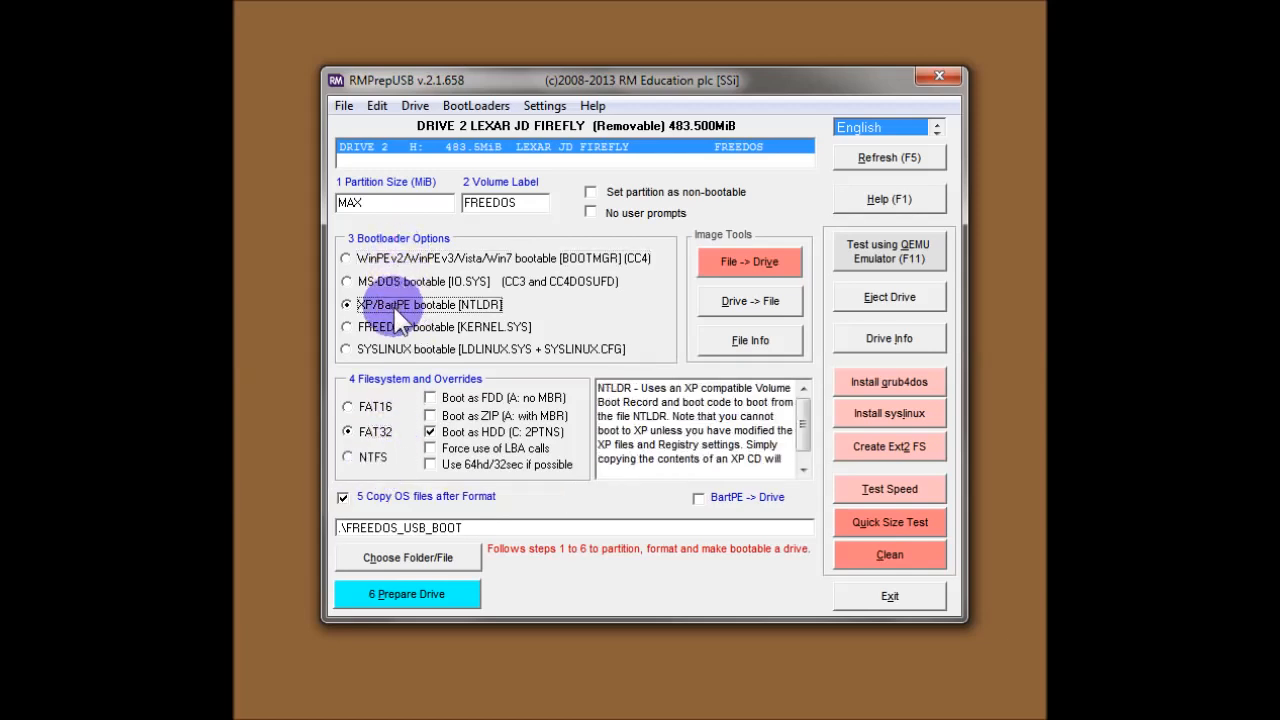
click(350, 460)
click(352, 432)
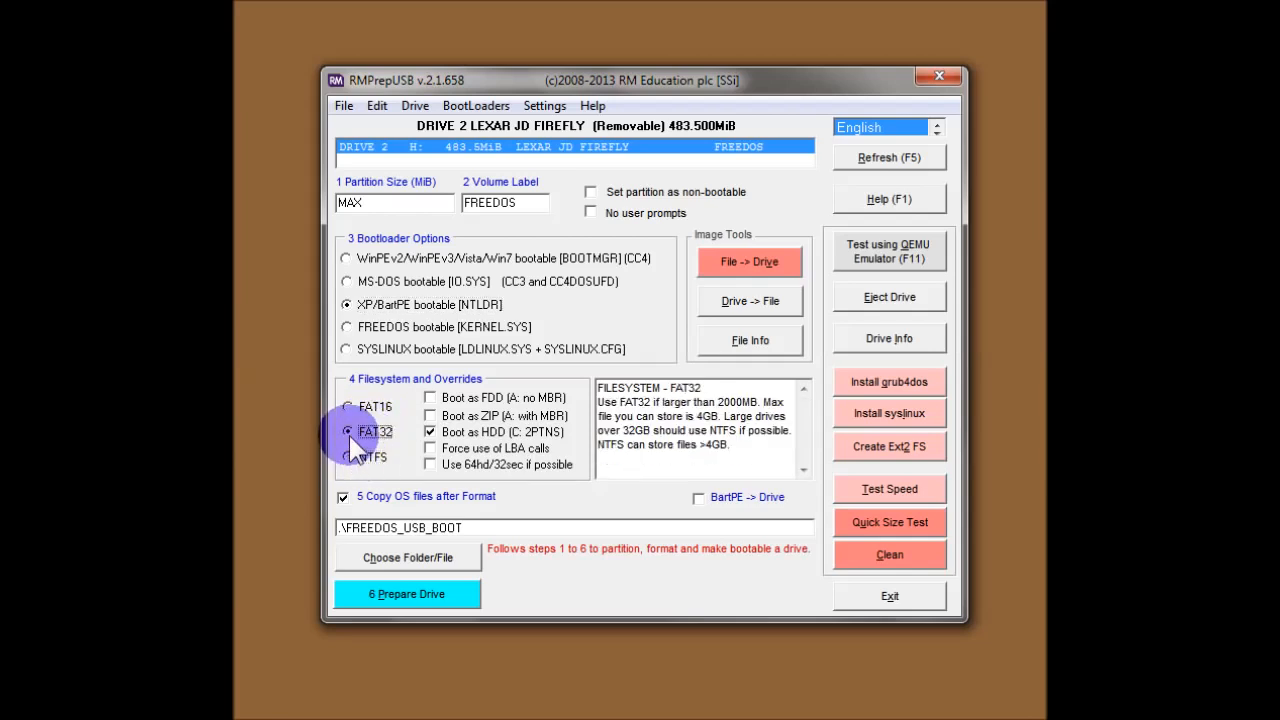
click(348, 326)
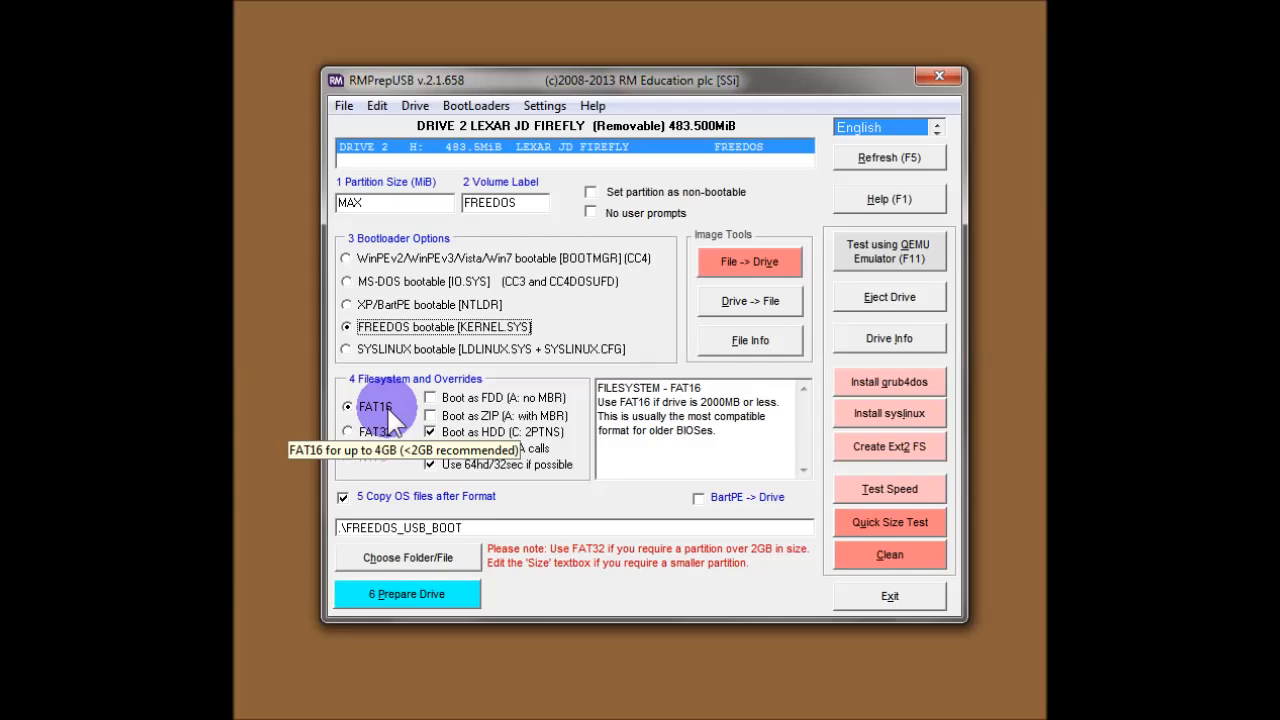
- Try the FAT32 file system and switch the Boot as HDD (C: 2PTNS) override off and on again
click(383, 437)
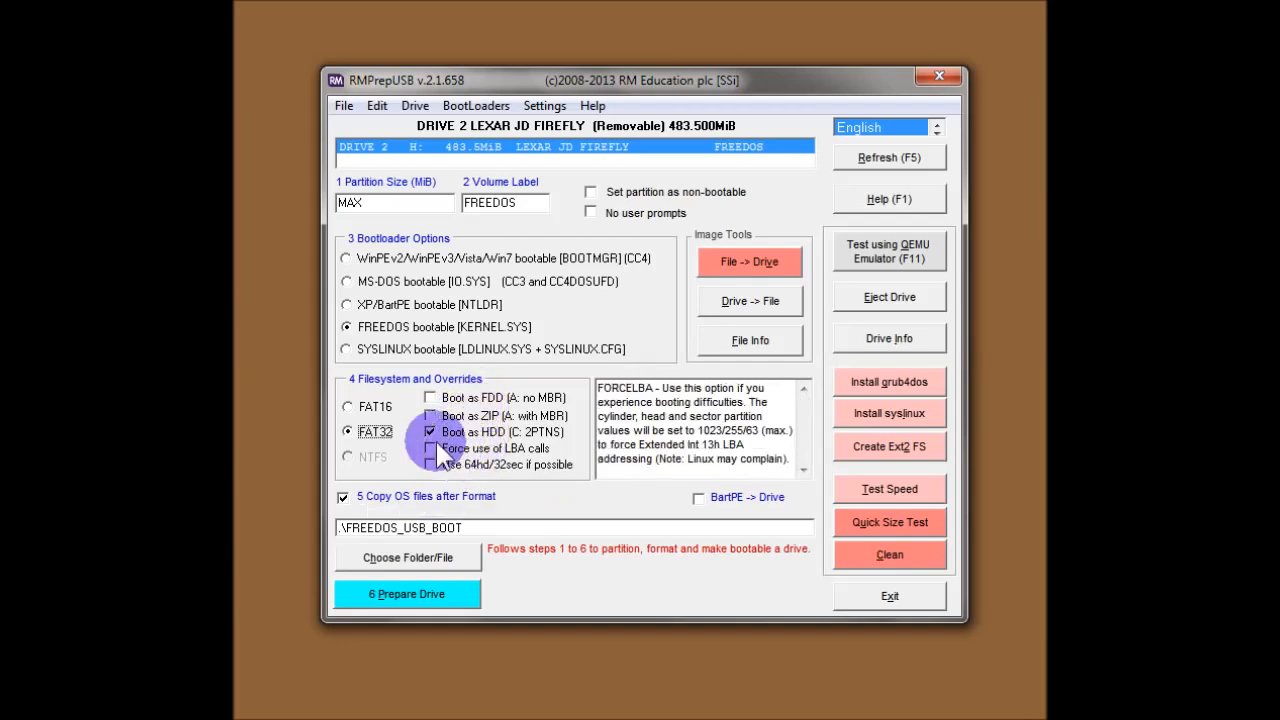
click(540, 430)
click(529, 433)
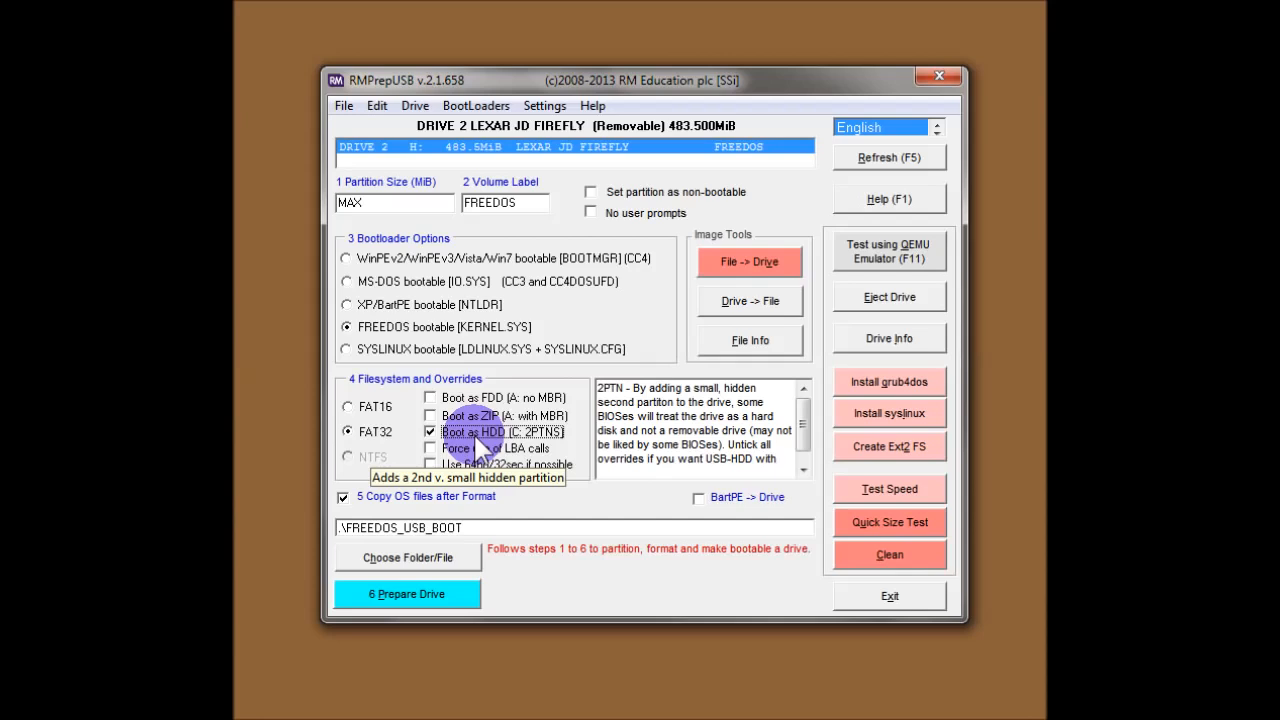
- Try the FAT16 file system and toggle the 64hd/32sec override, leaving it enabled
click(372, 400)
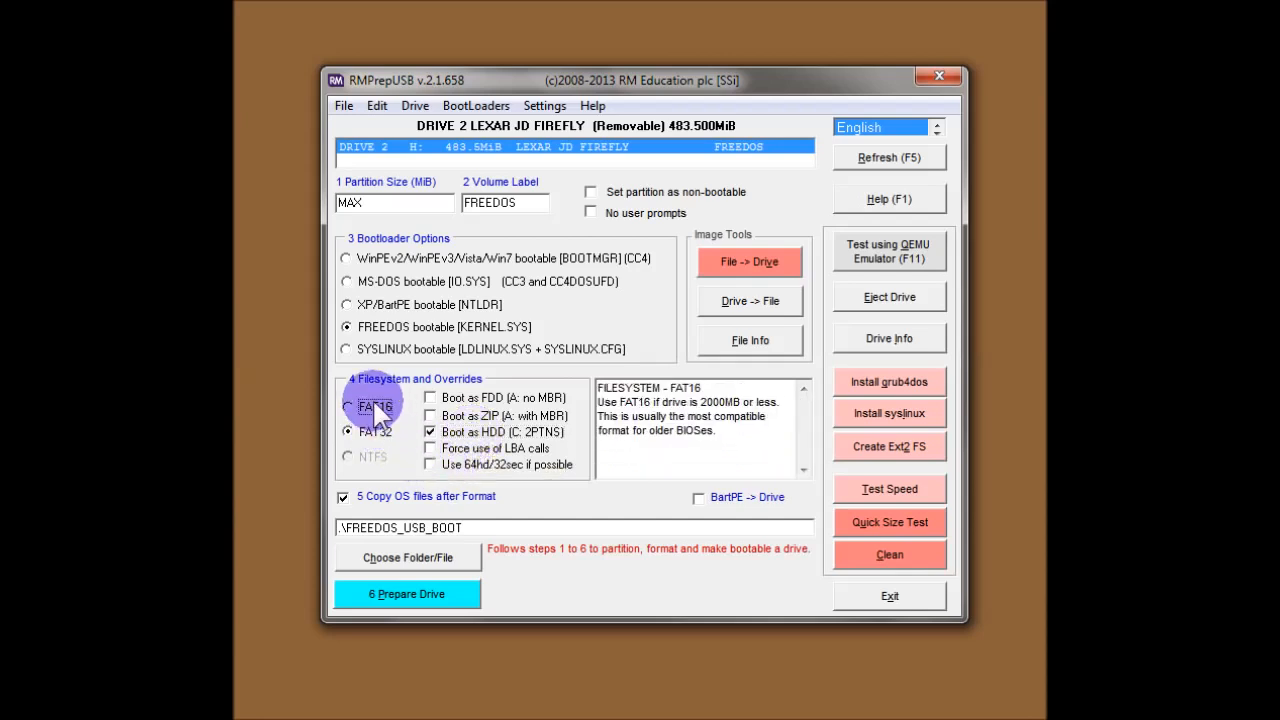
click(430, 464)
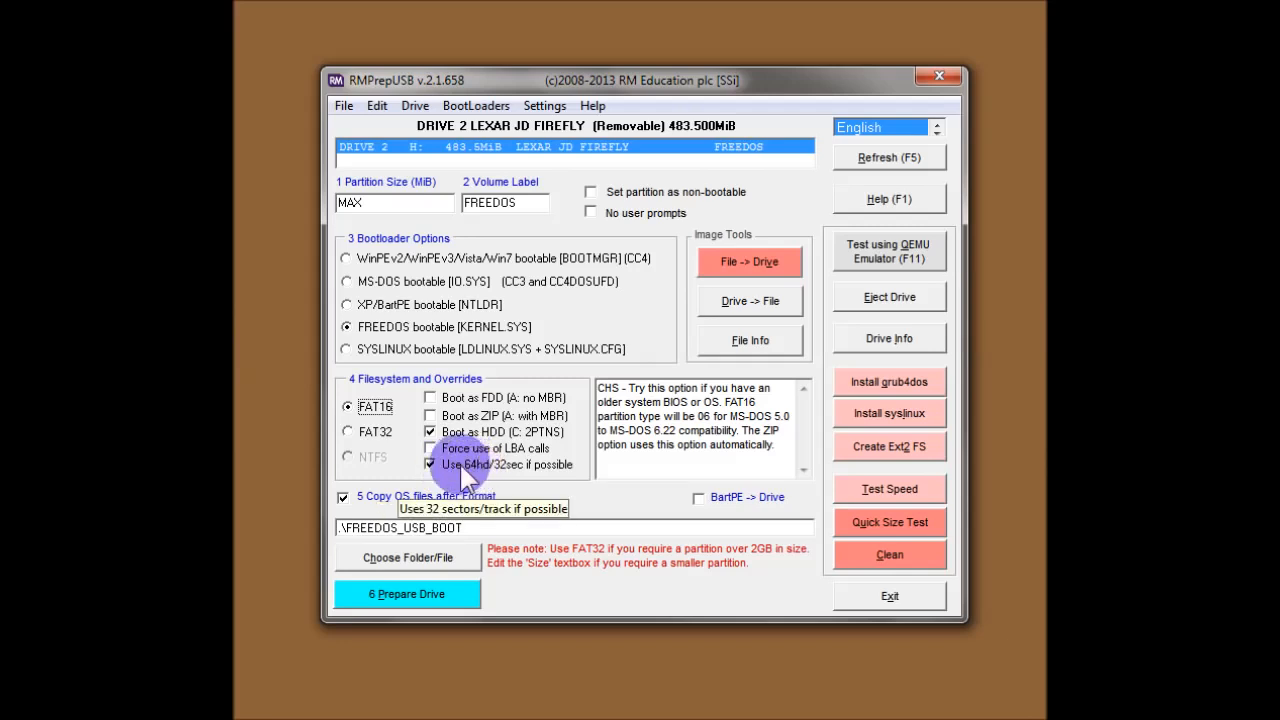
click(431, 464)
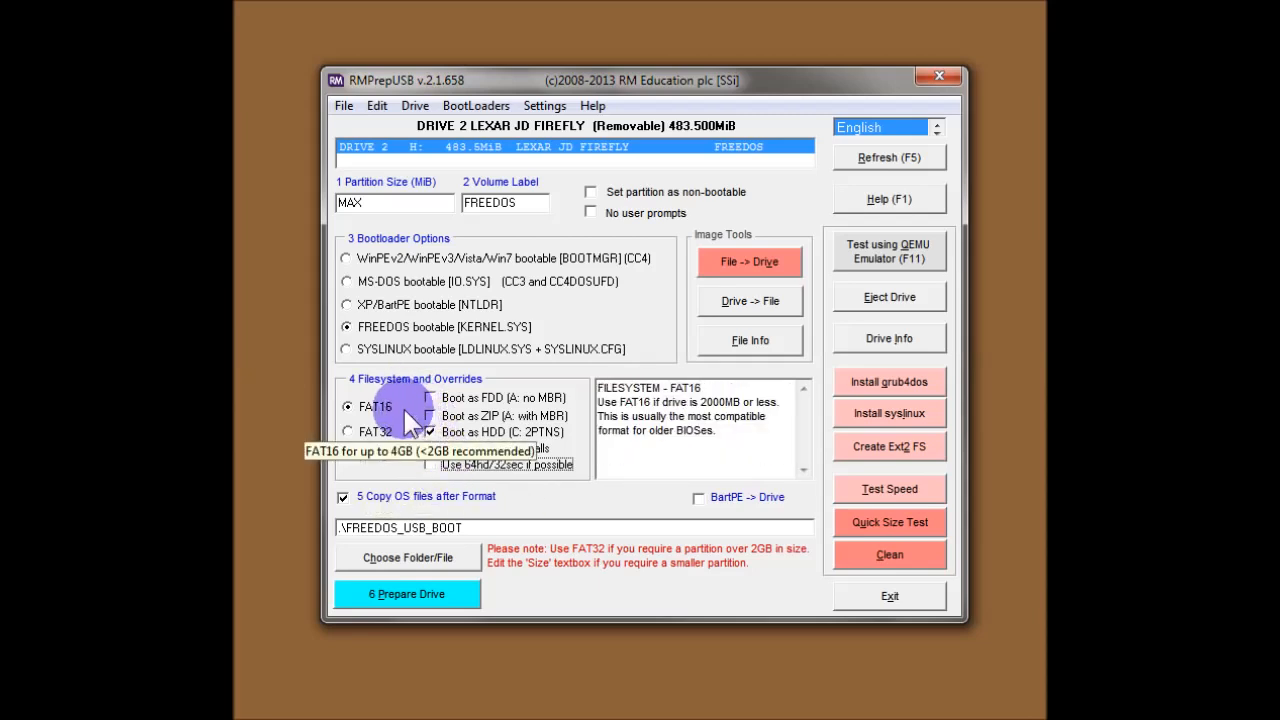
click(431, 462)
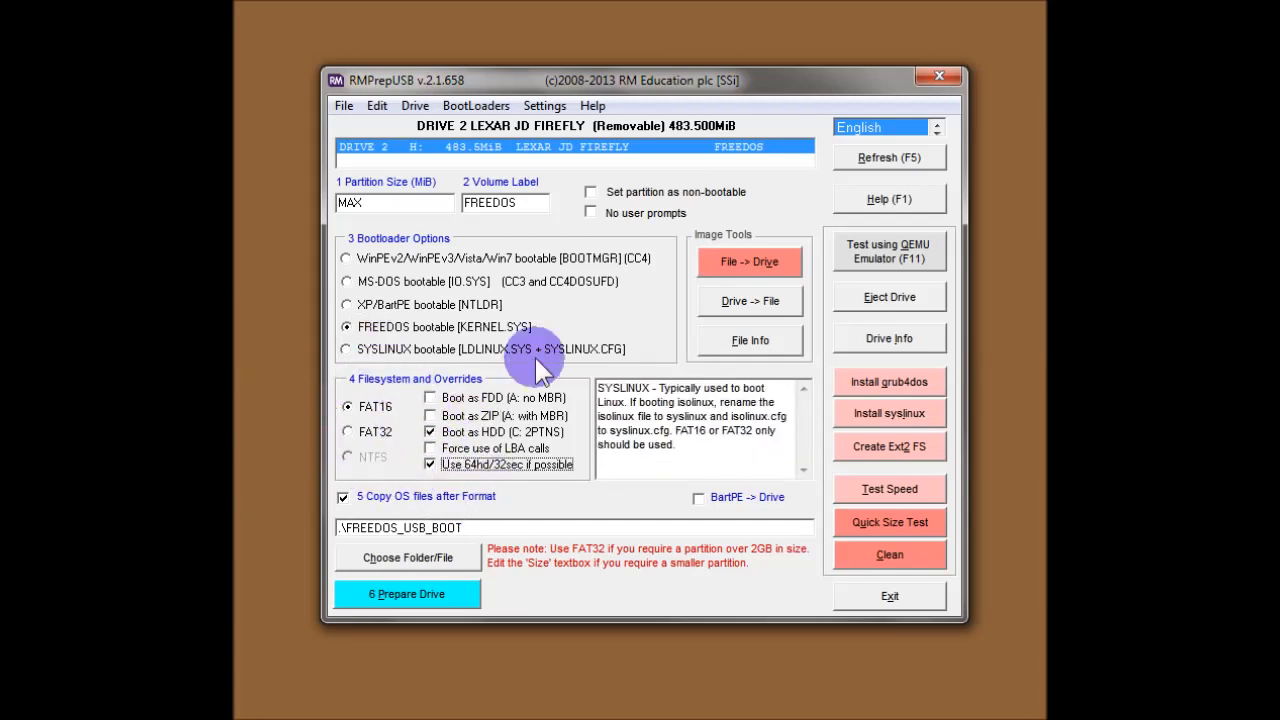
- Try the Force use of LBA calls override, set the file system to FAT32, and disable the LBA override again
click(430, 448)
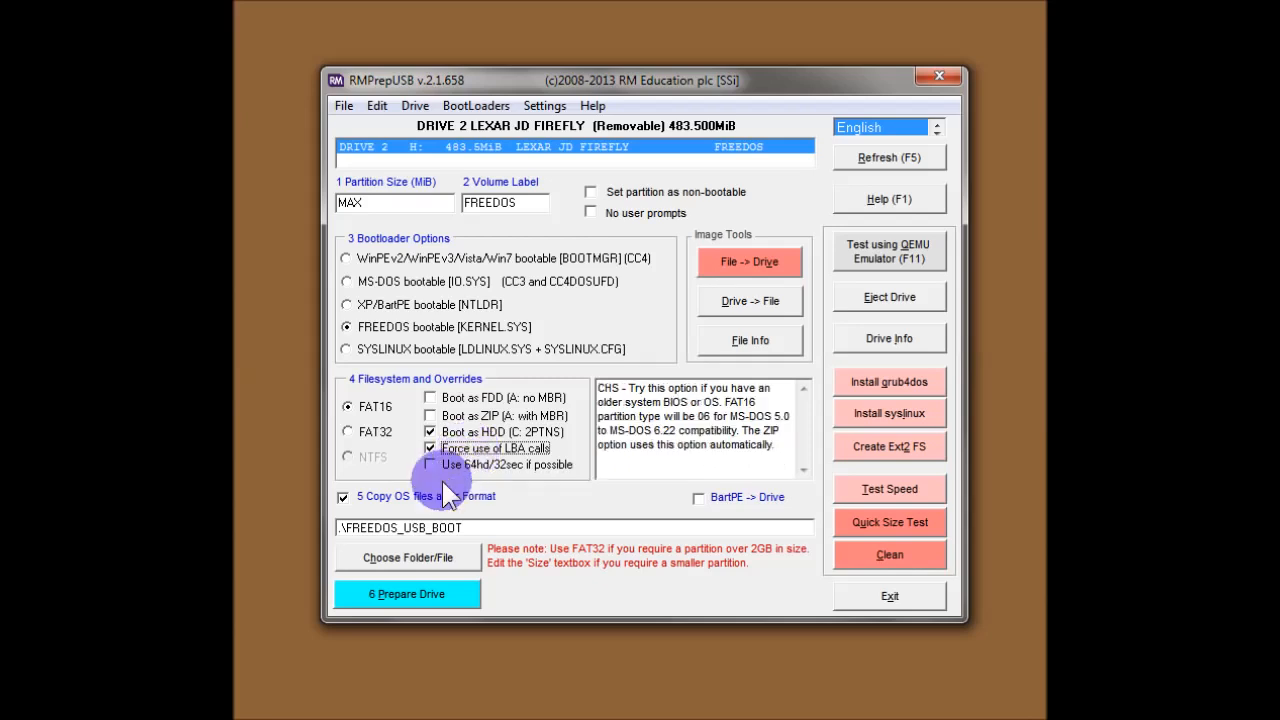
click(376, 432)
click(430, 448)
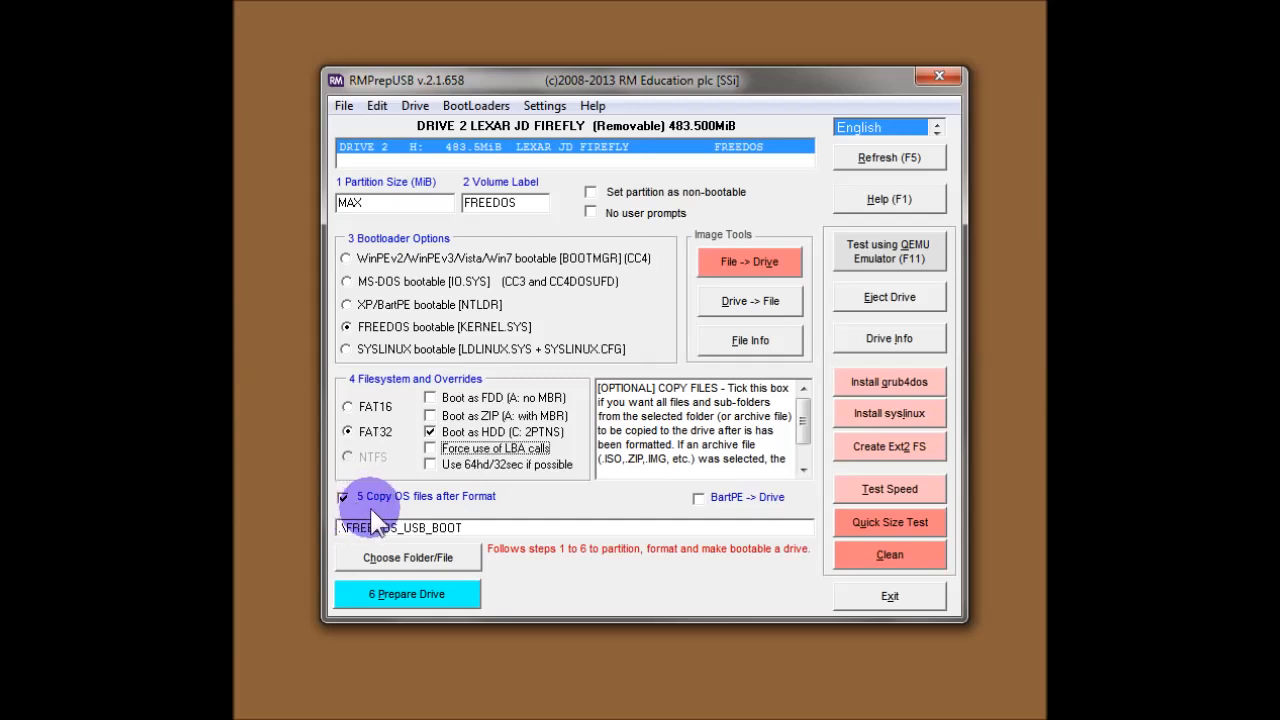
drag(463, 527, 338, 530)
click(495, 527)
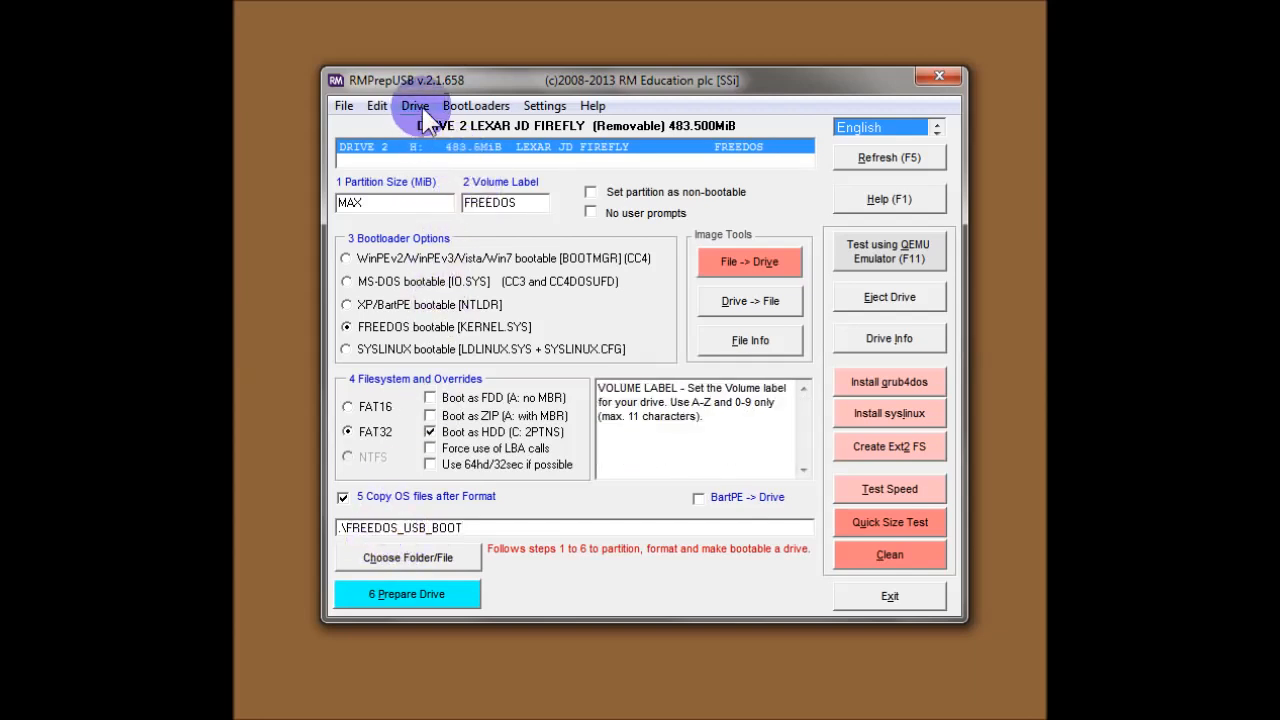
- Open the RMPrepUSB installation folder, examine the contents of FREEDOS_USB_BOOT, and close the folder window
click(345, 104)
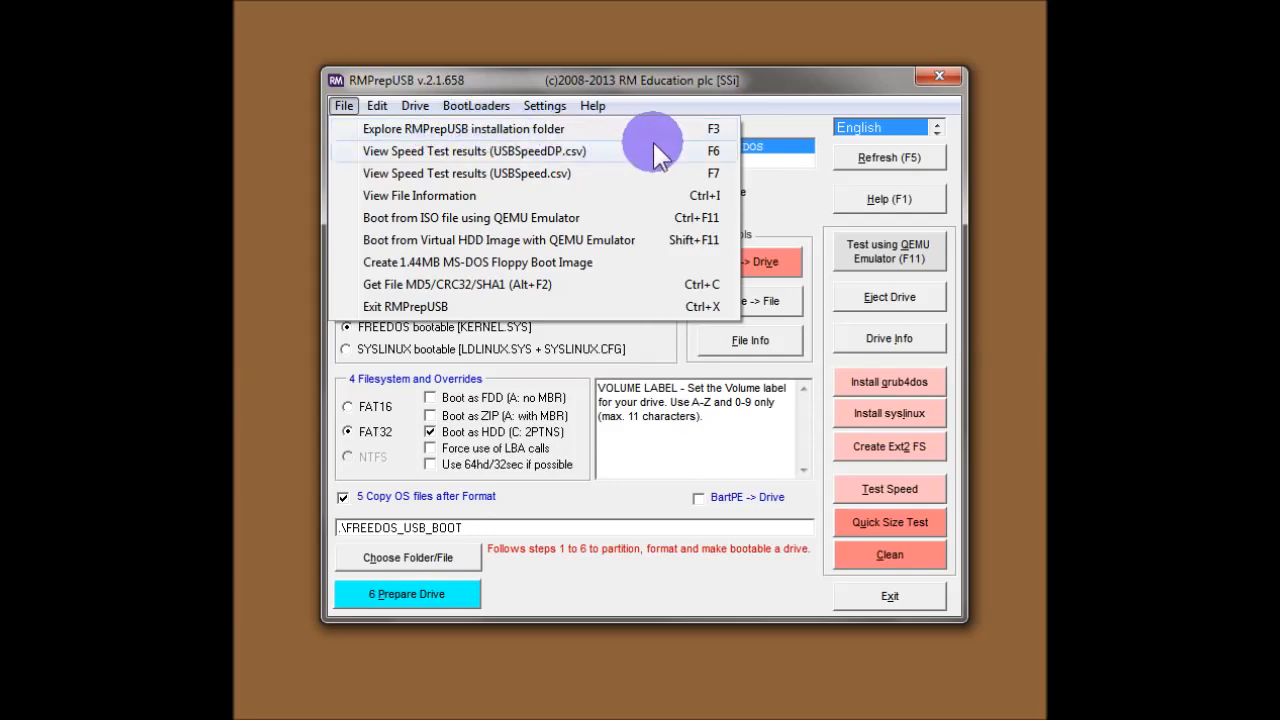
click(708, 130)
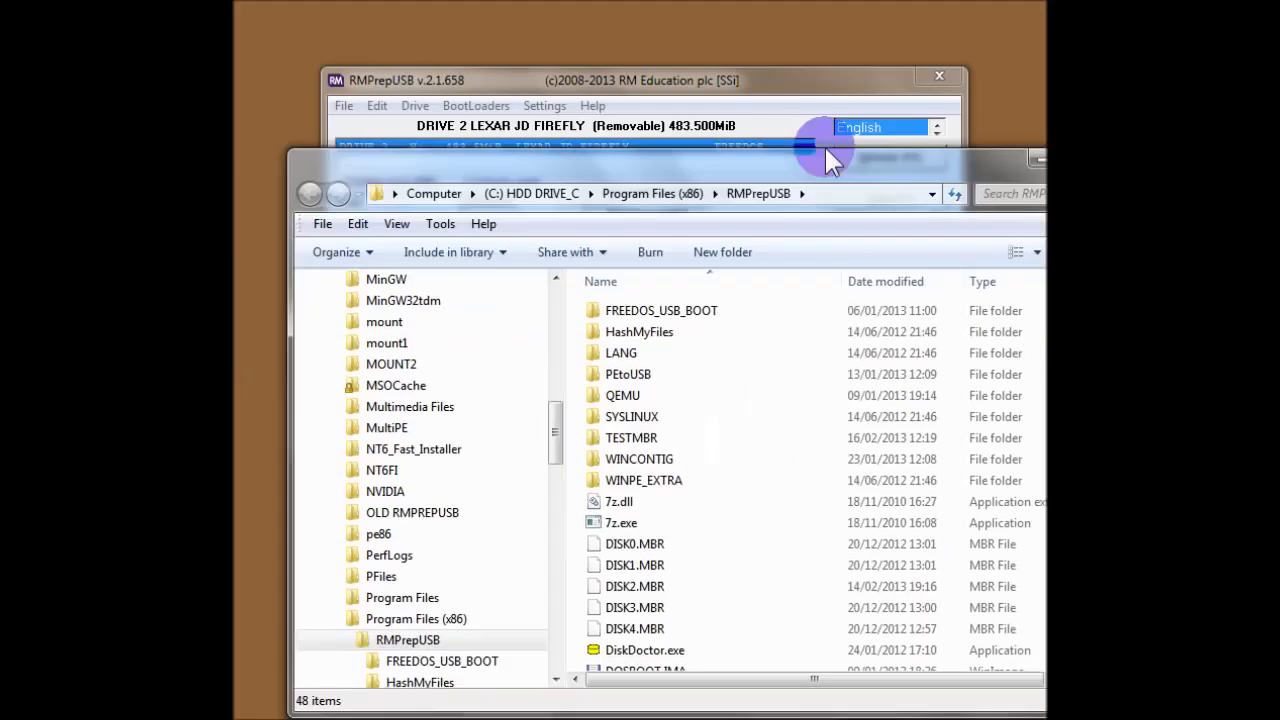
drag(824, 145, 517, 70)
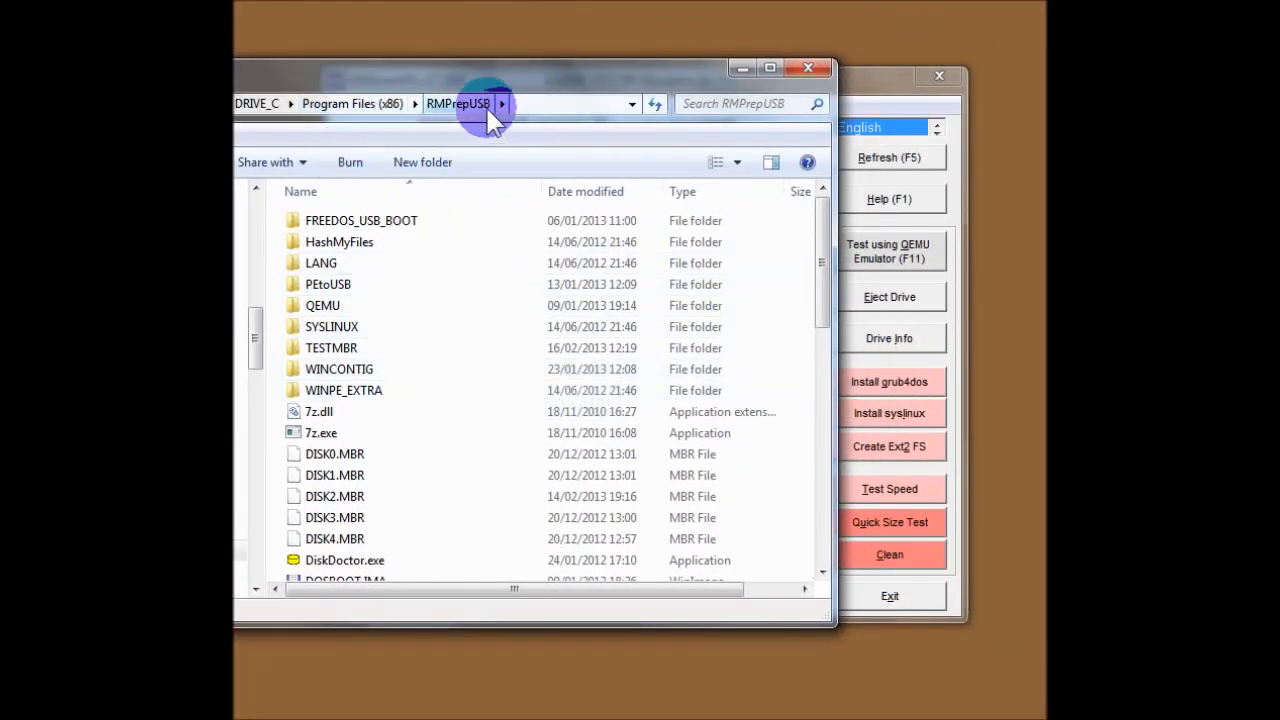
double_click(400, 228)
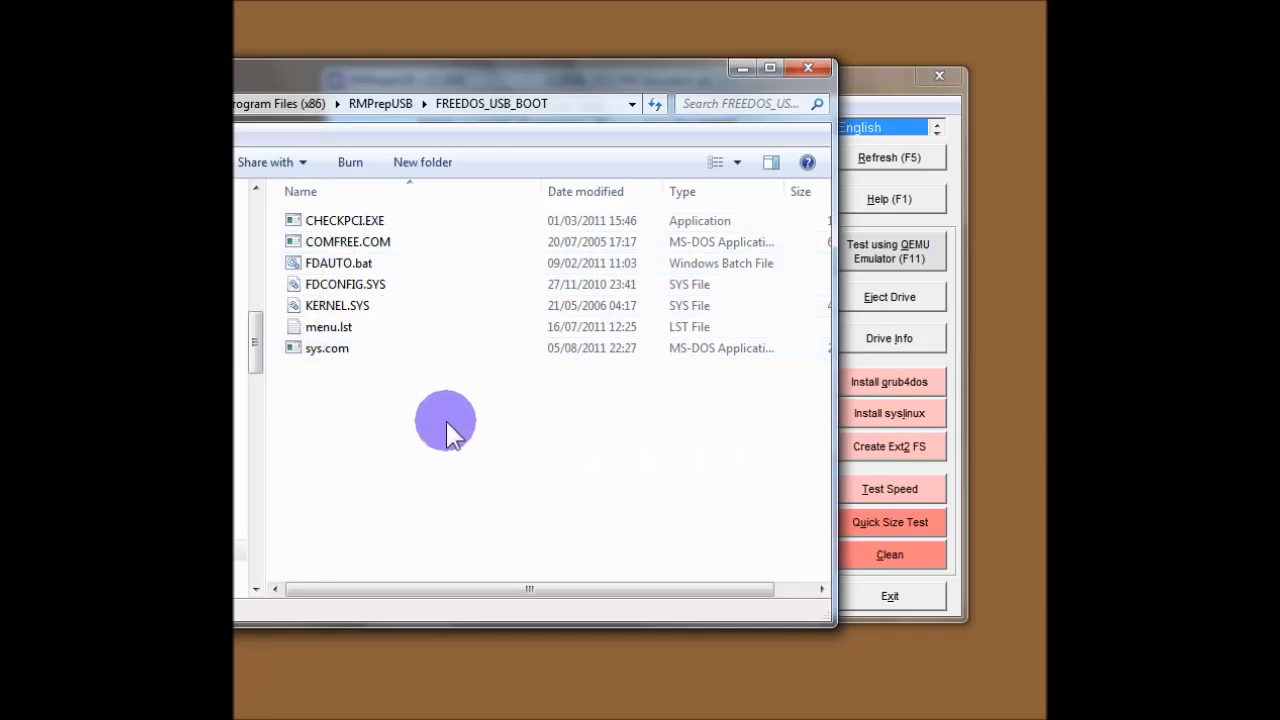
click(806, 66)
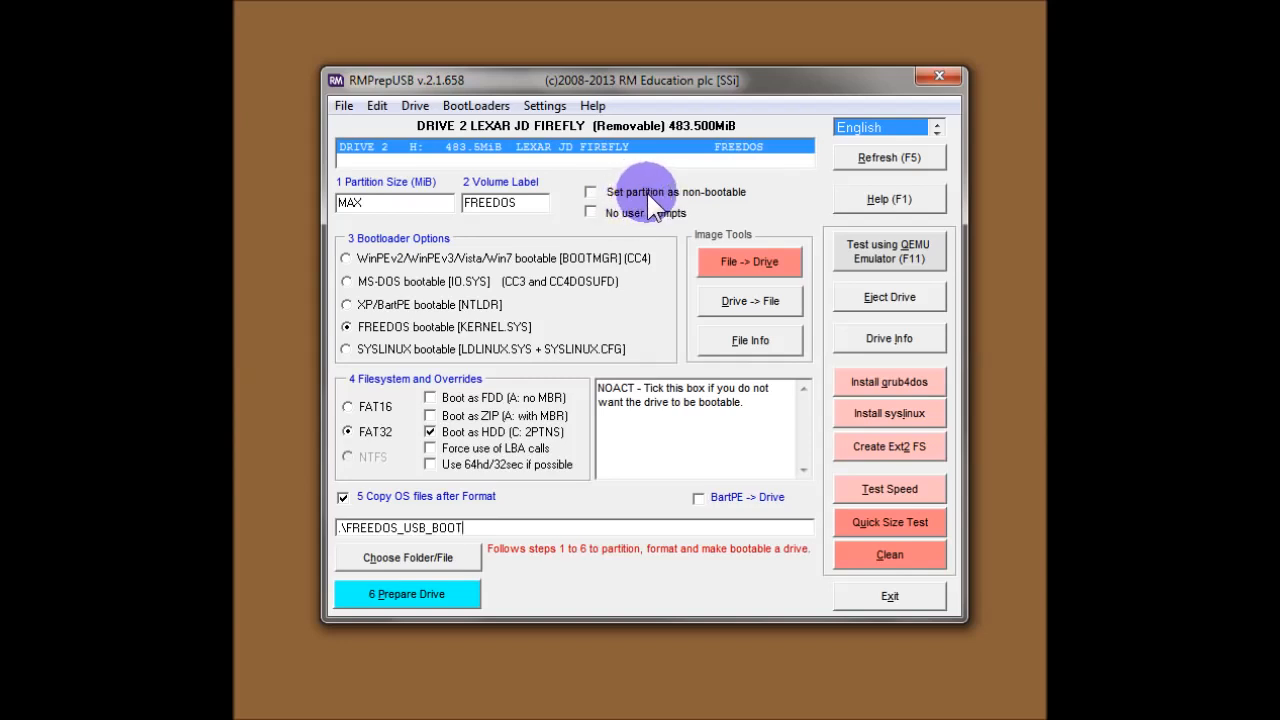
- Try the Set partition as non-bootable and No user prompts options, switching each on and off again
click(591, 192)
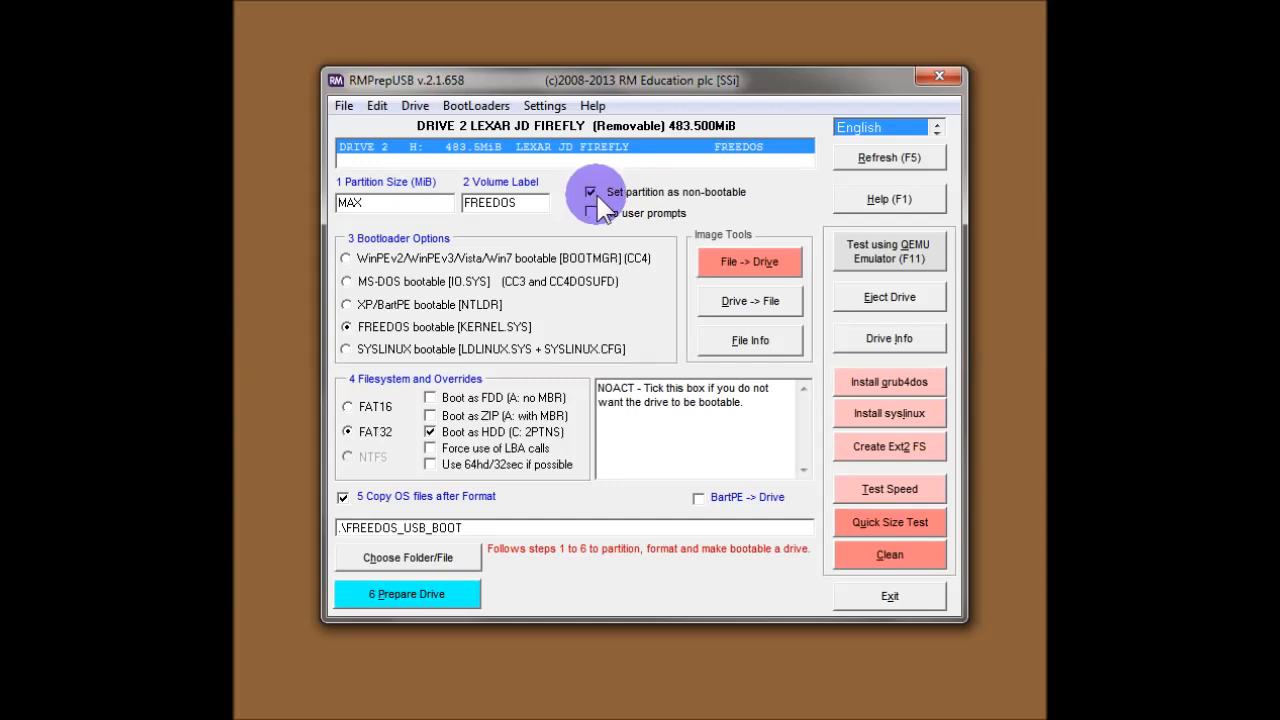
click(597, 198)
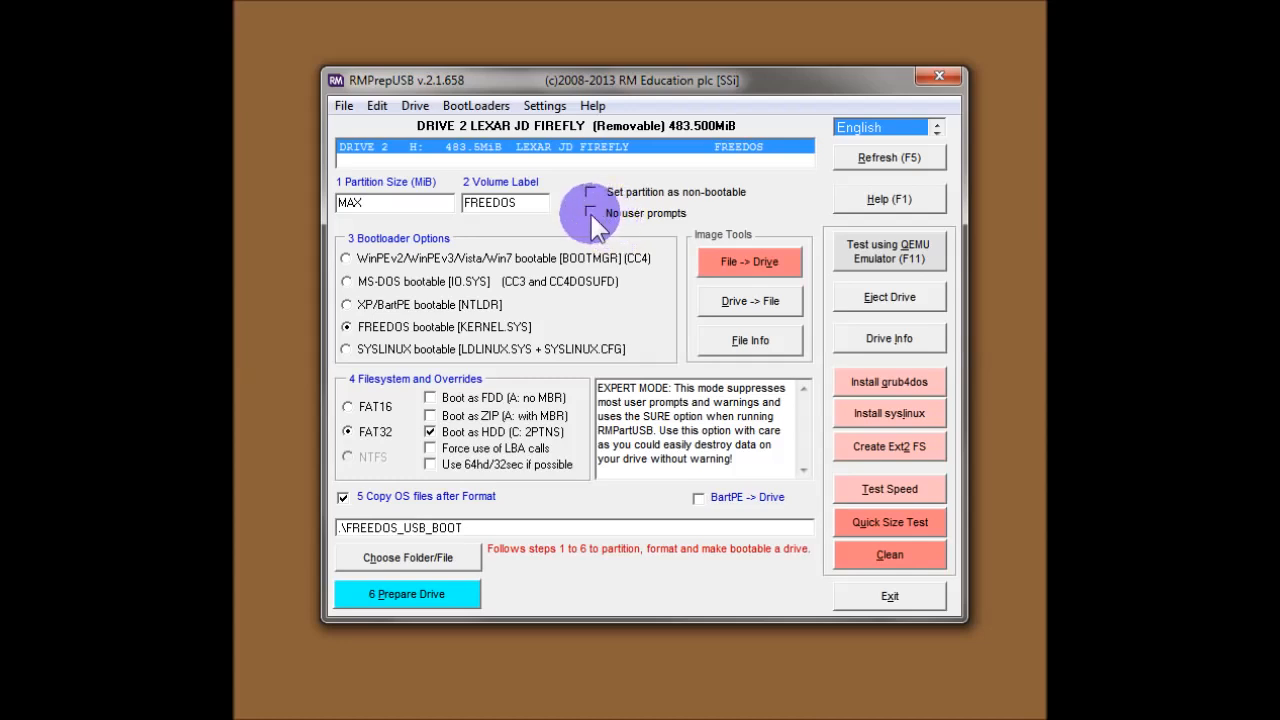
click(589, 213)
click(591, 214)
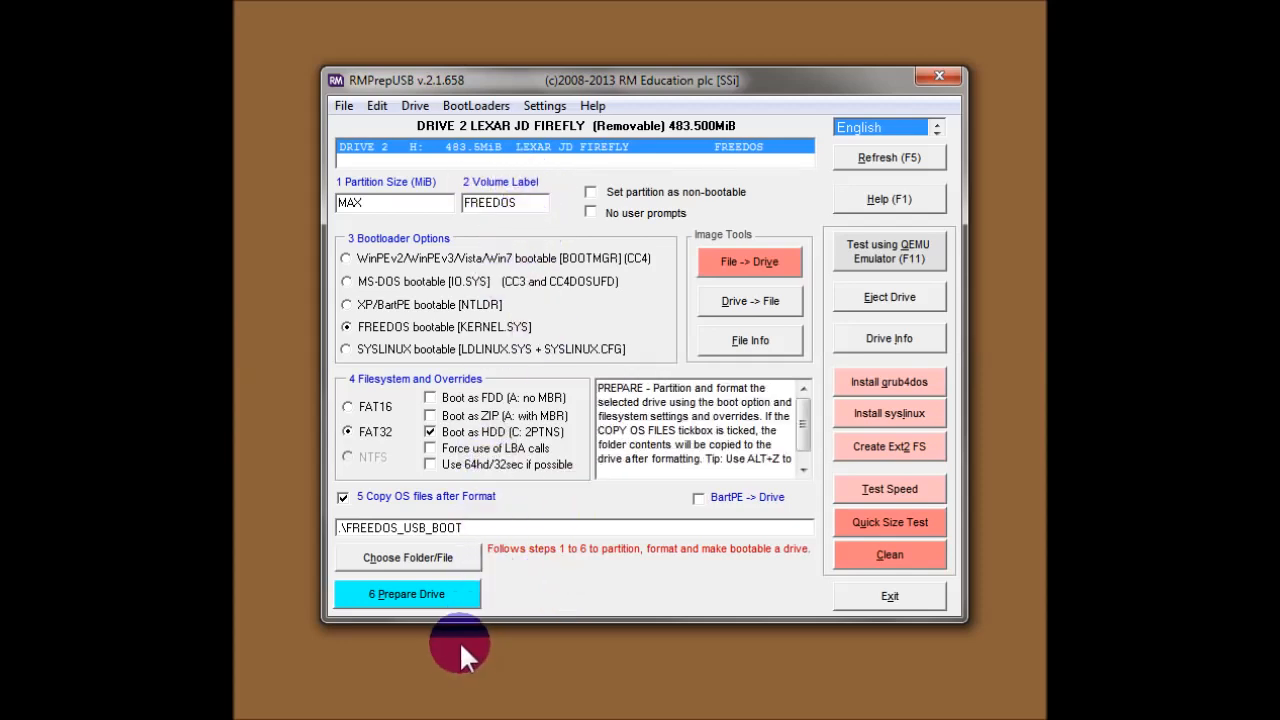
- Prepare the Lexar drive with the FREEDOS bootloader, FAT32 and 2PTN settings, approving the erase and the OS file copy
click(431, 594)
drag(352, 380, 627, 319)
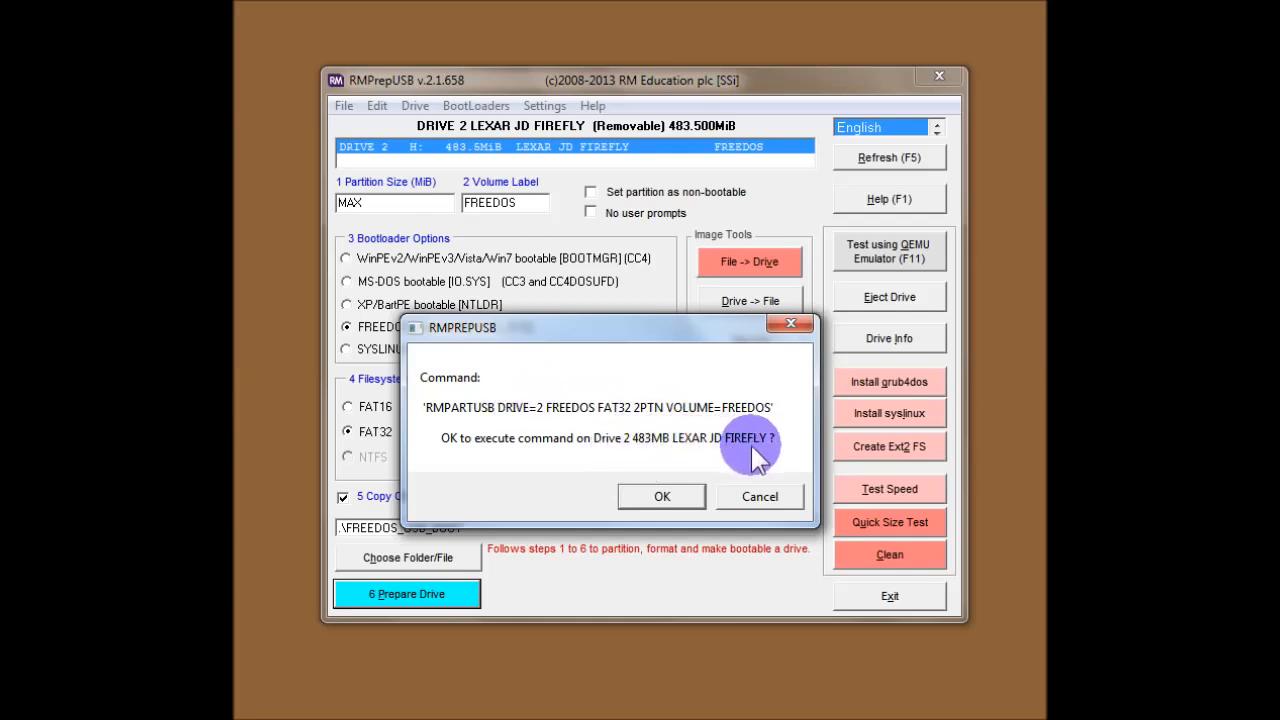
click(668, 497)
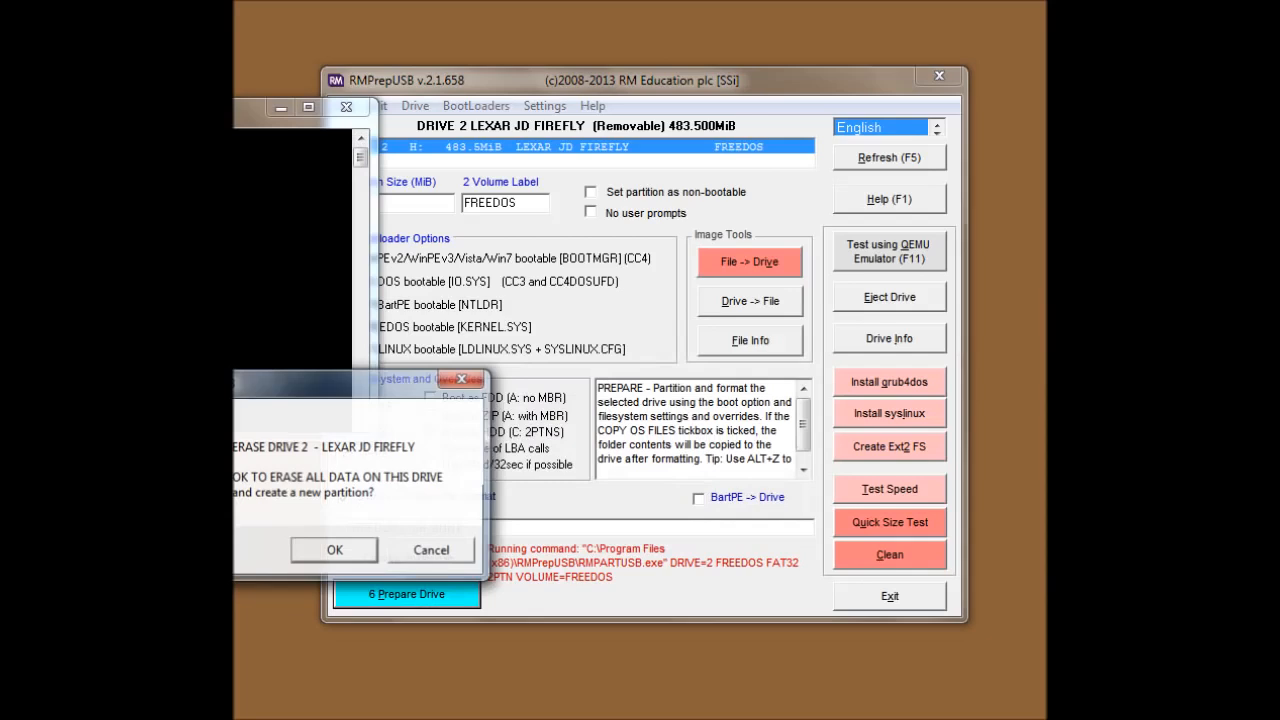
mouse_move(255, 393)
mouse_down()
mouse_move(469, 359)
mouse_move(546, 318)
mouse_up()
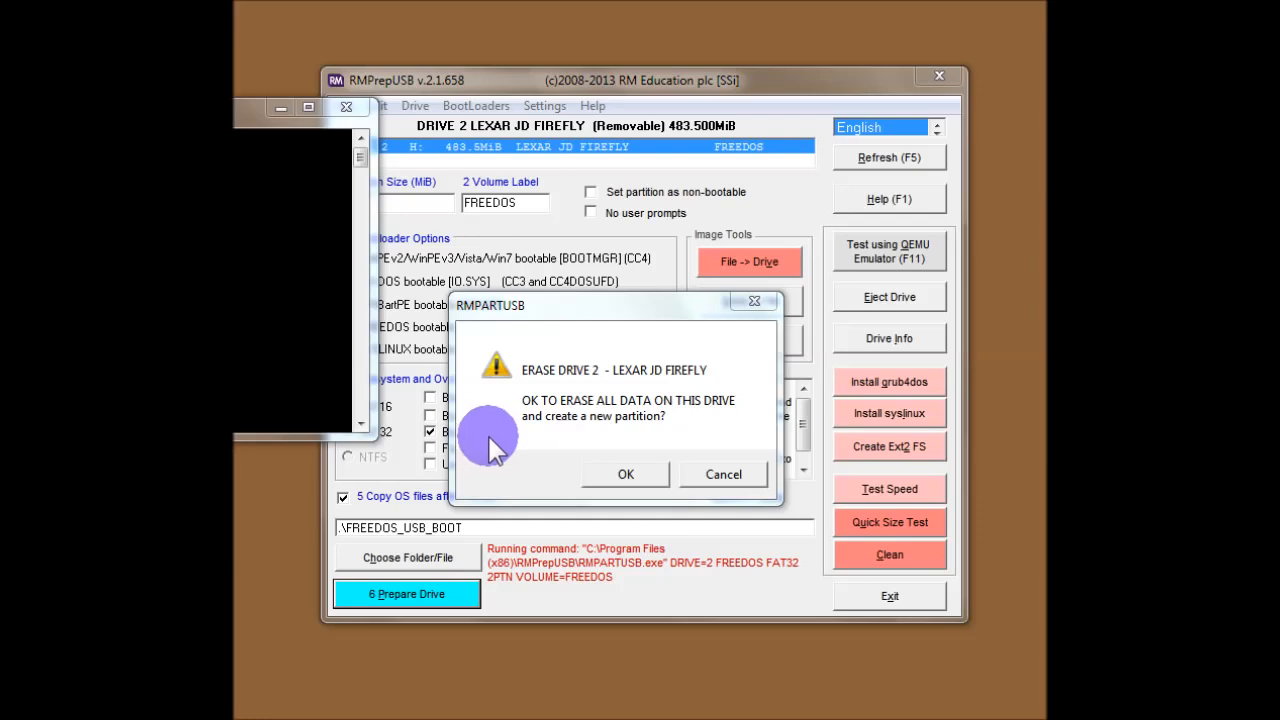
click(600, 476)
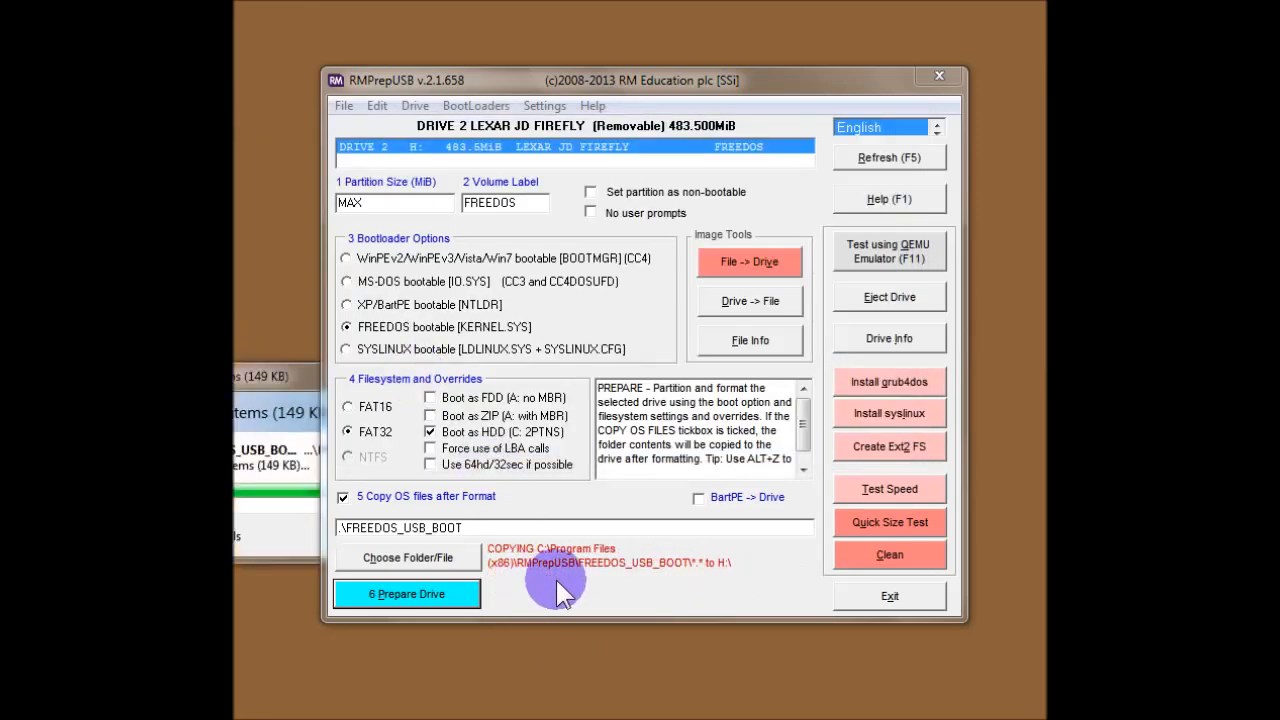
drag(300, 398, 542, 325)
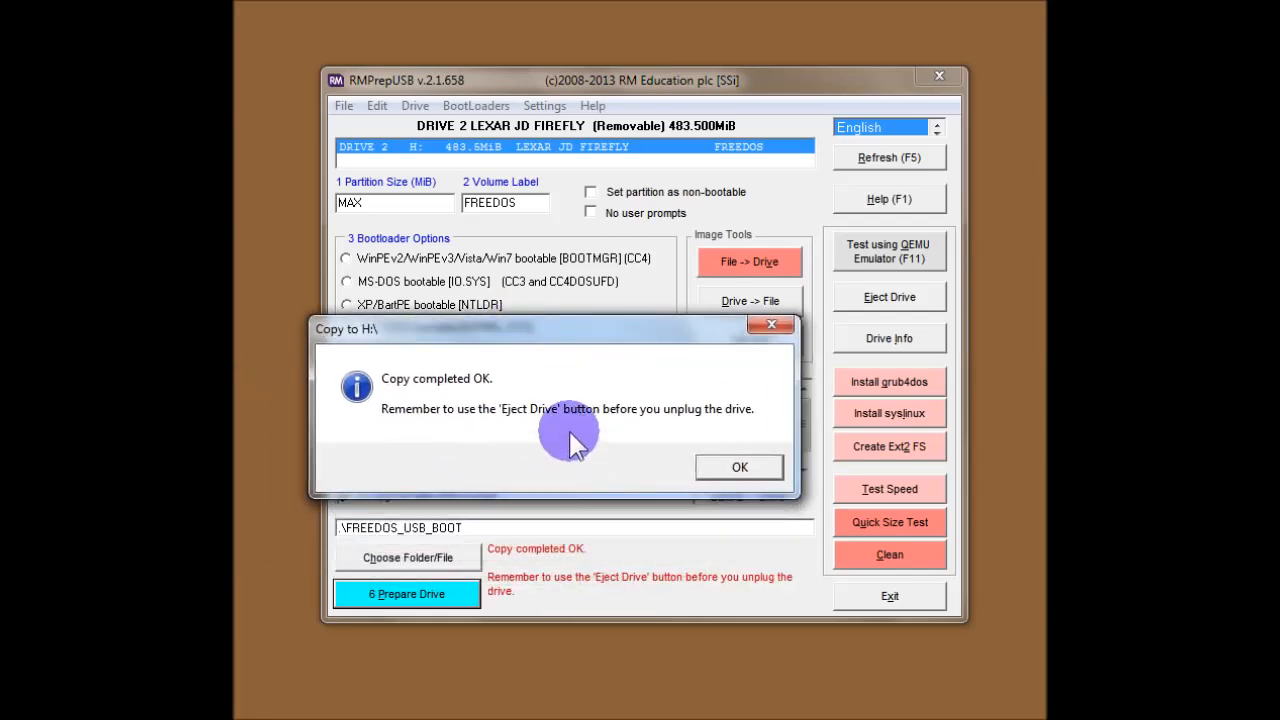
drag(572, 335, 598, 259)
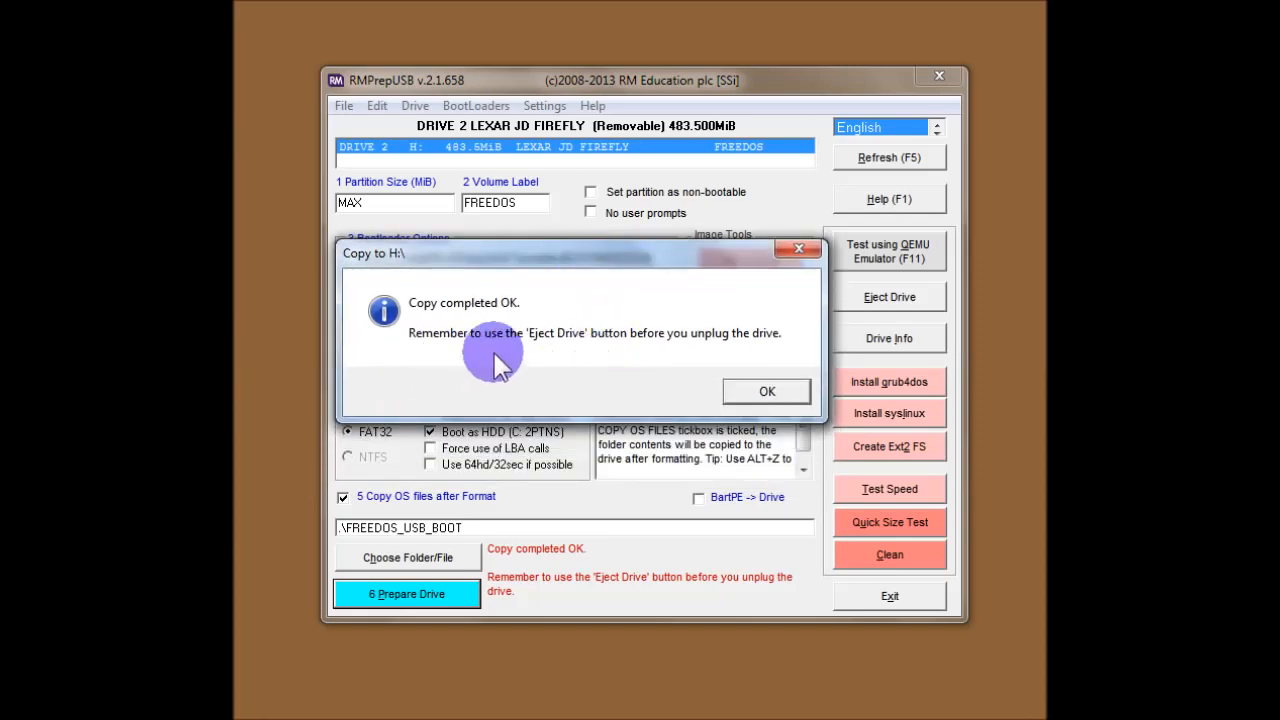
key(Return)
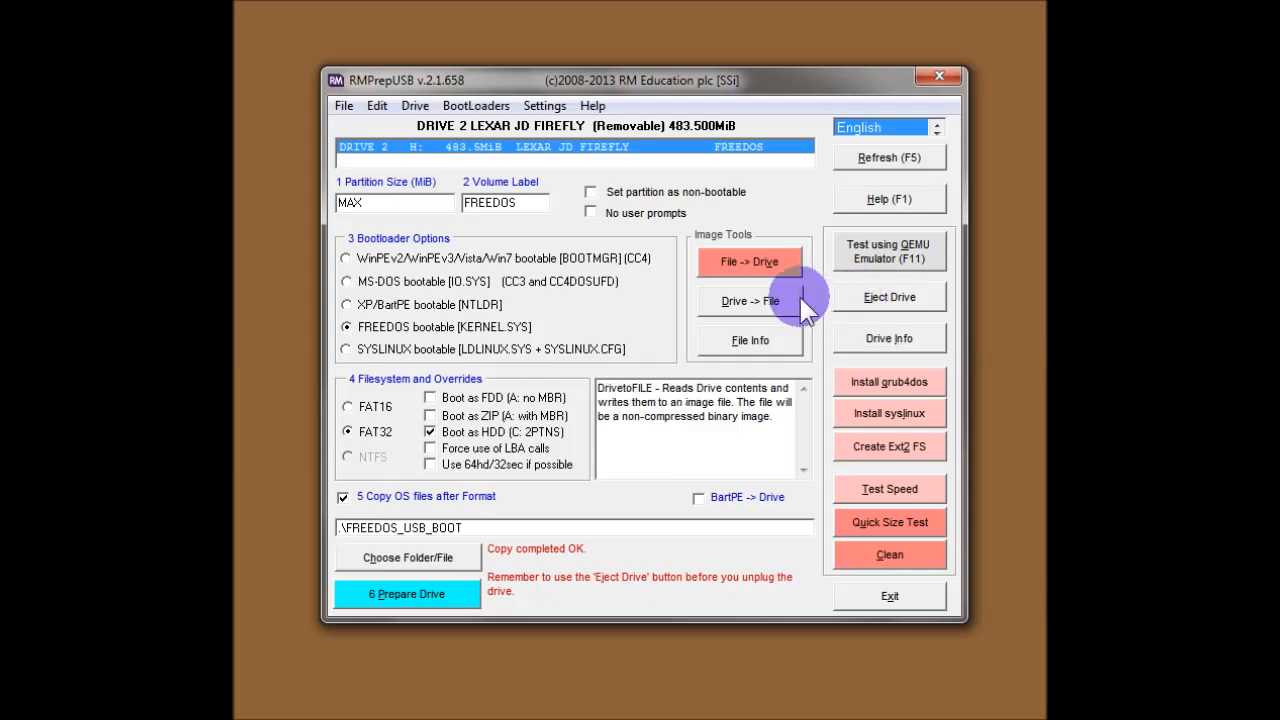
- Enable No user prompts and prepare the Lexar drive again with the same FREEDOS FAT32 settings
click(591, 213)
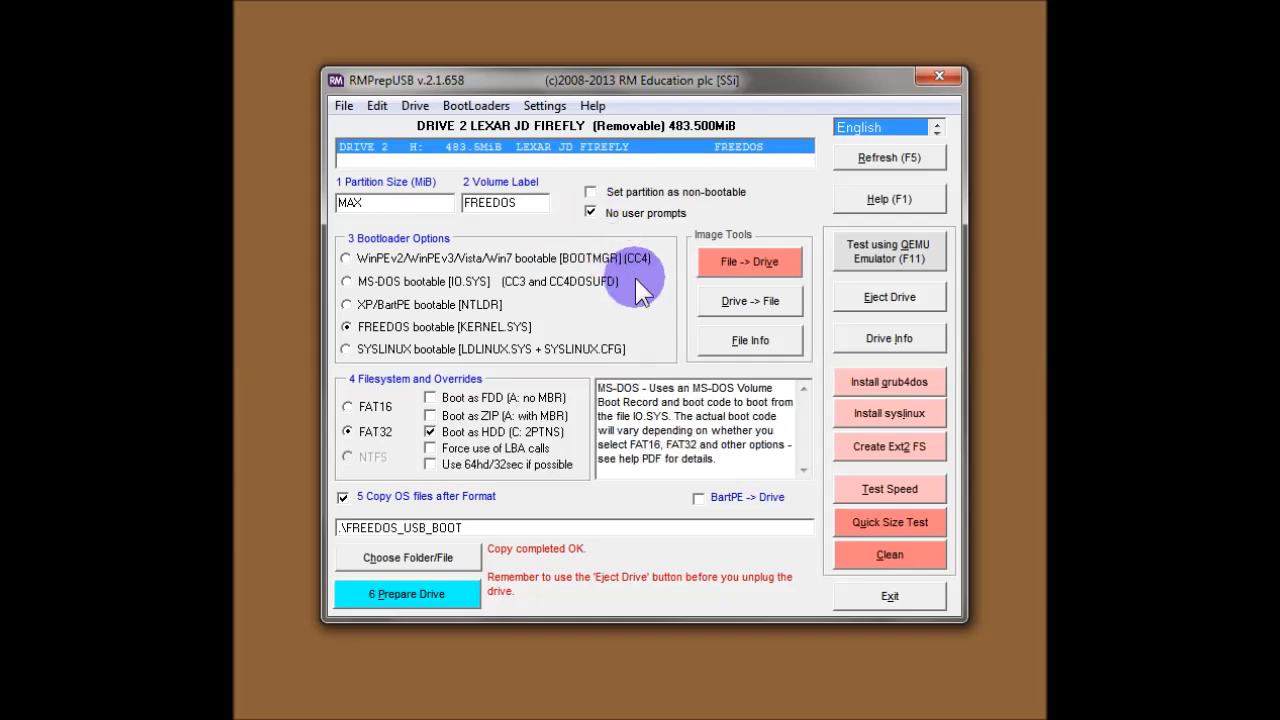
click(448, 594)
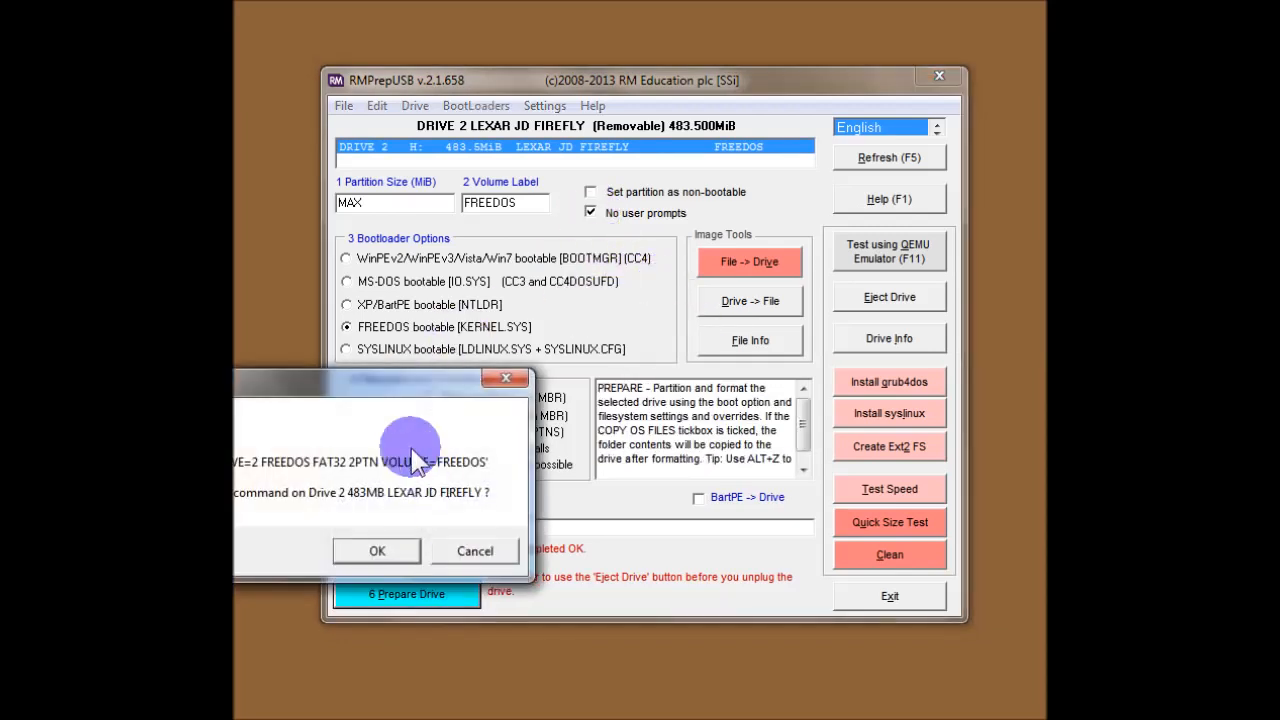
drag(385, 378, 637, 309)
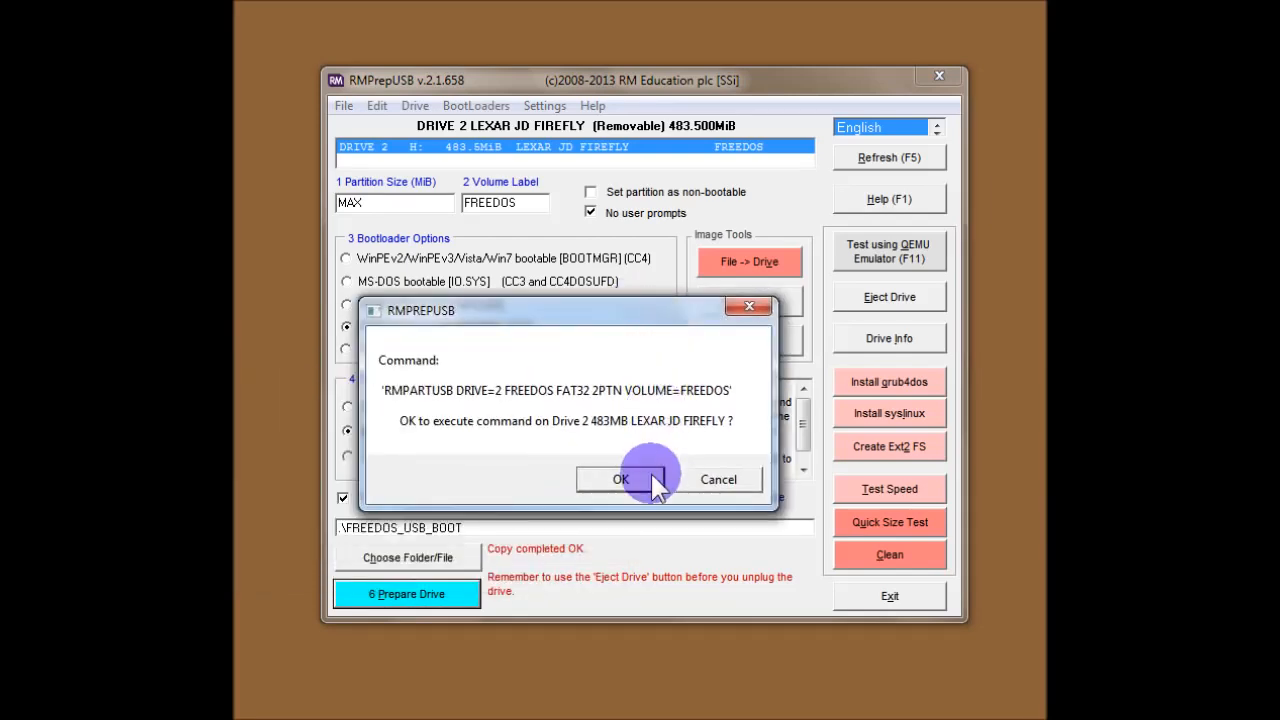
click(621, 480)
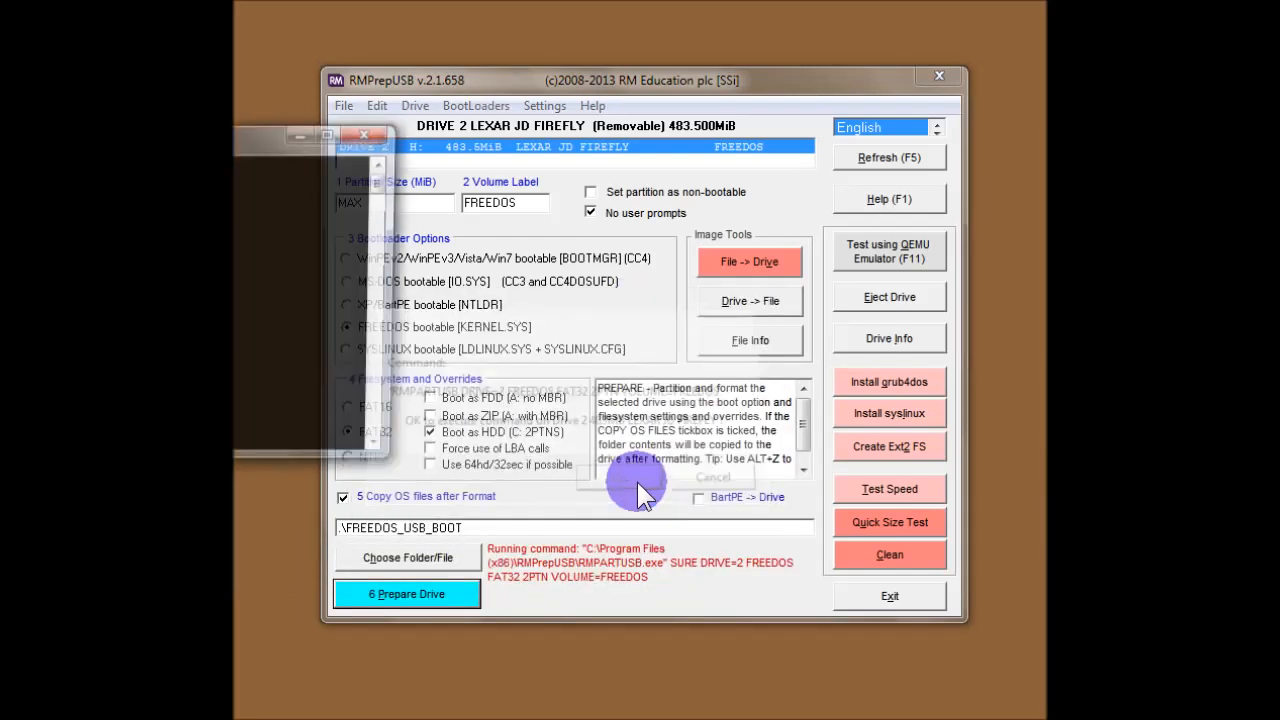
drag(237, 140, 735, 140)
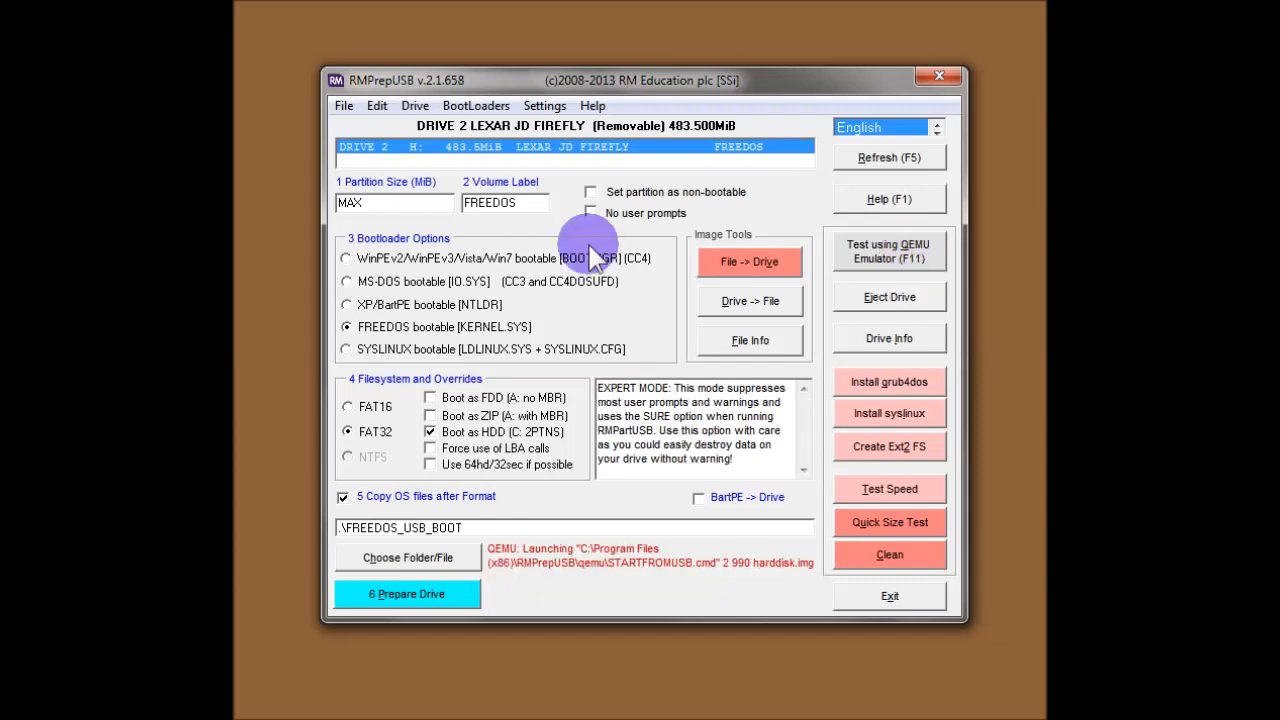
- Start the QEMU emulator test, try a virtual disk size of 2000 MiB, and settle on 1 to use the existing image
click(890, 255)
drag(380, 255, 668, 272)
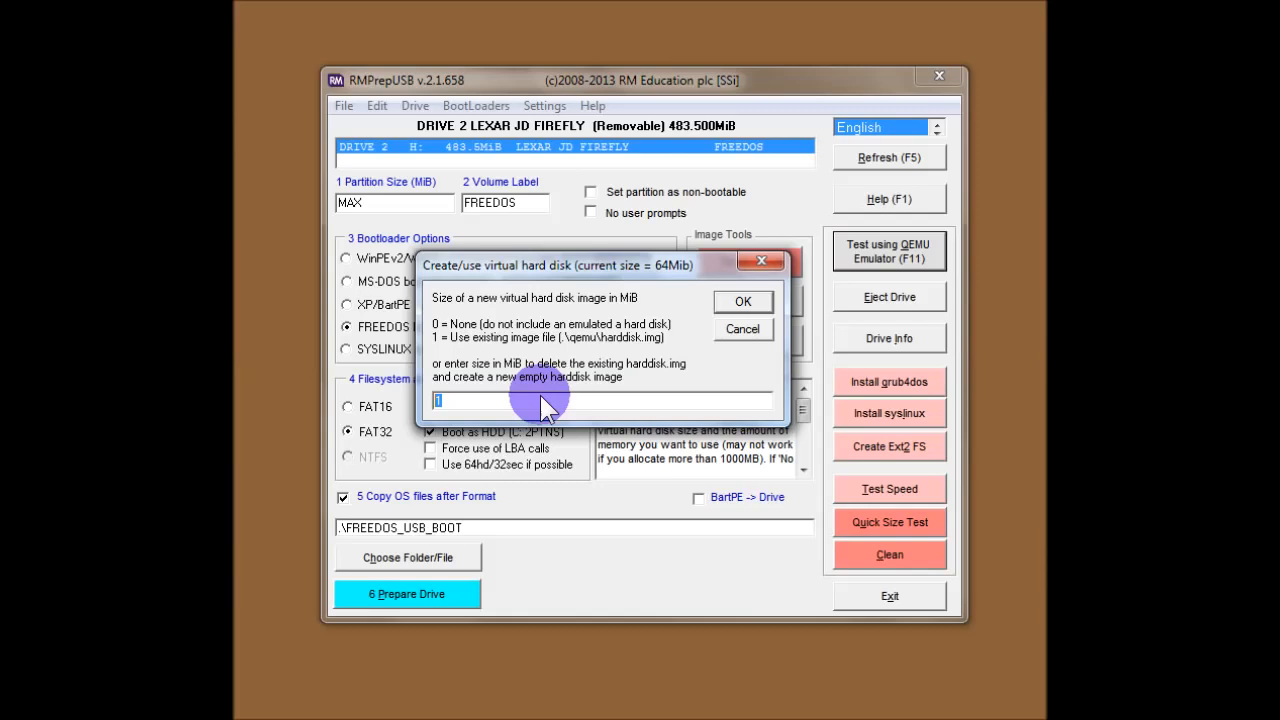
text(2000)
key(BackSpace)
key(BackSpace)
key(BackSpace)
key(BackSpace)
text(1)
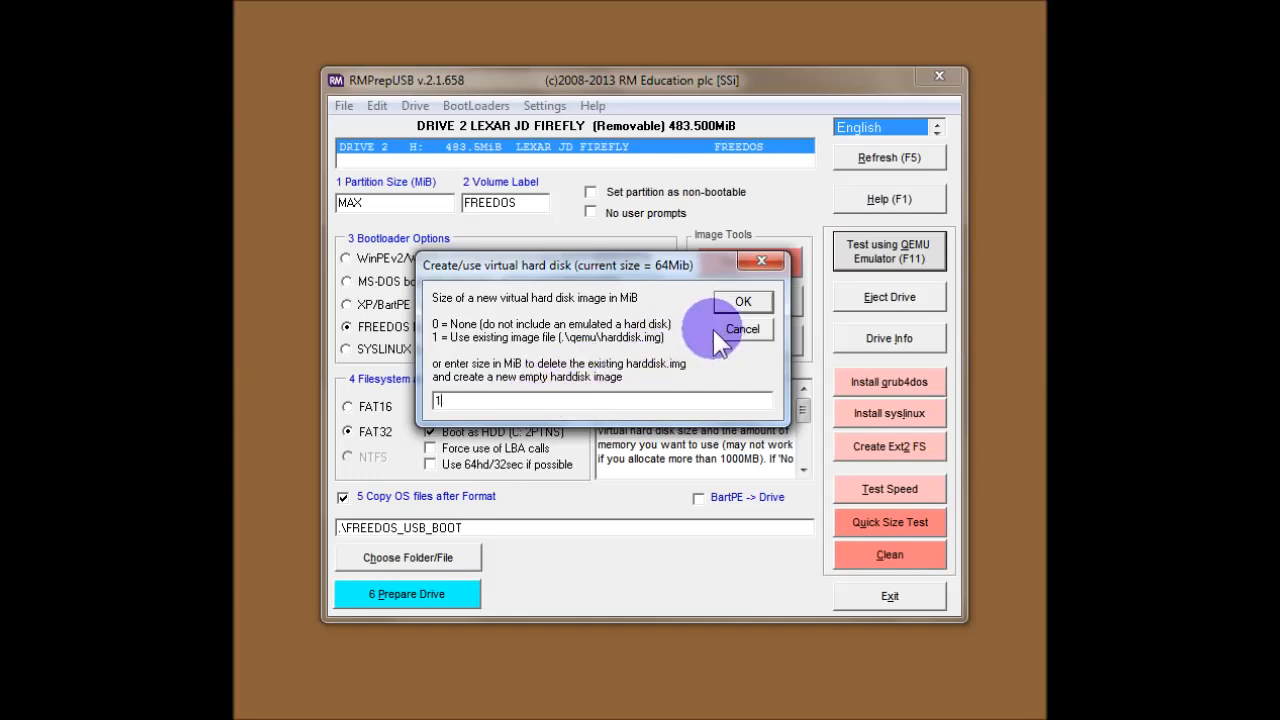
click(740, 301)
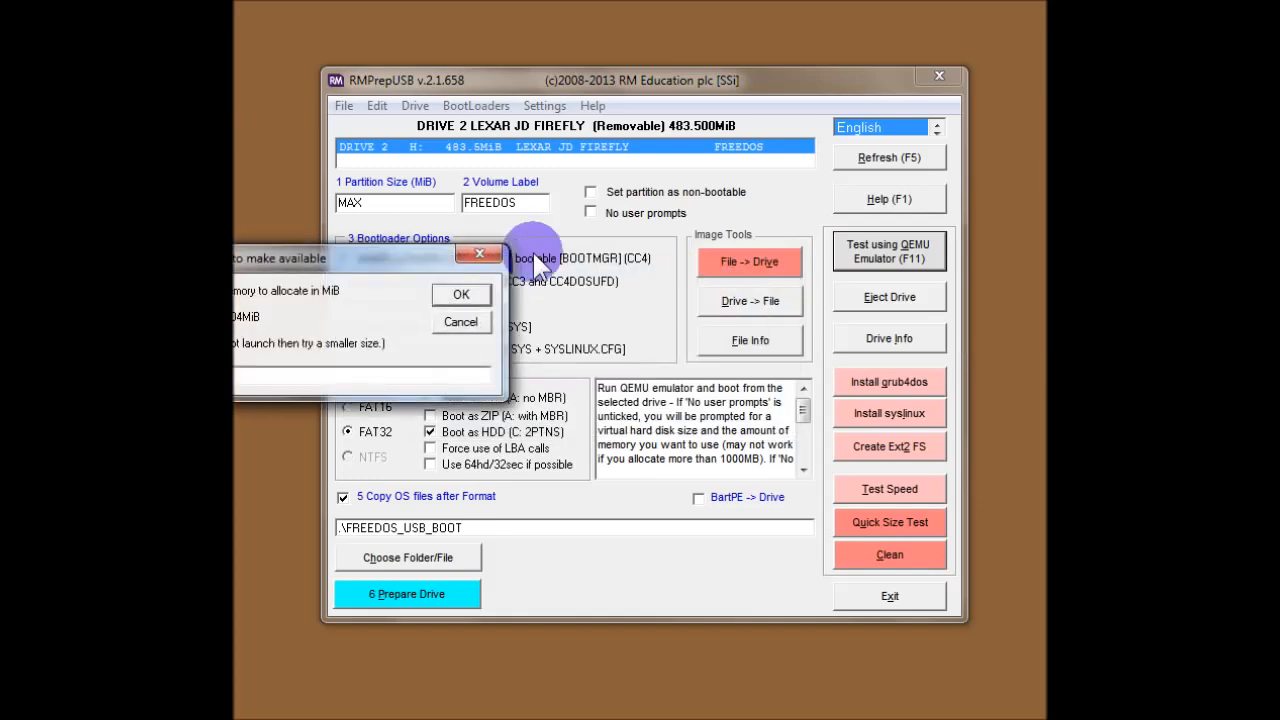
- Allocate 50 MiB of RAM to the emulator and boot the USB drive in QEMU
drag(415, 260, 725, 268)
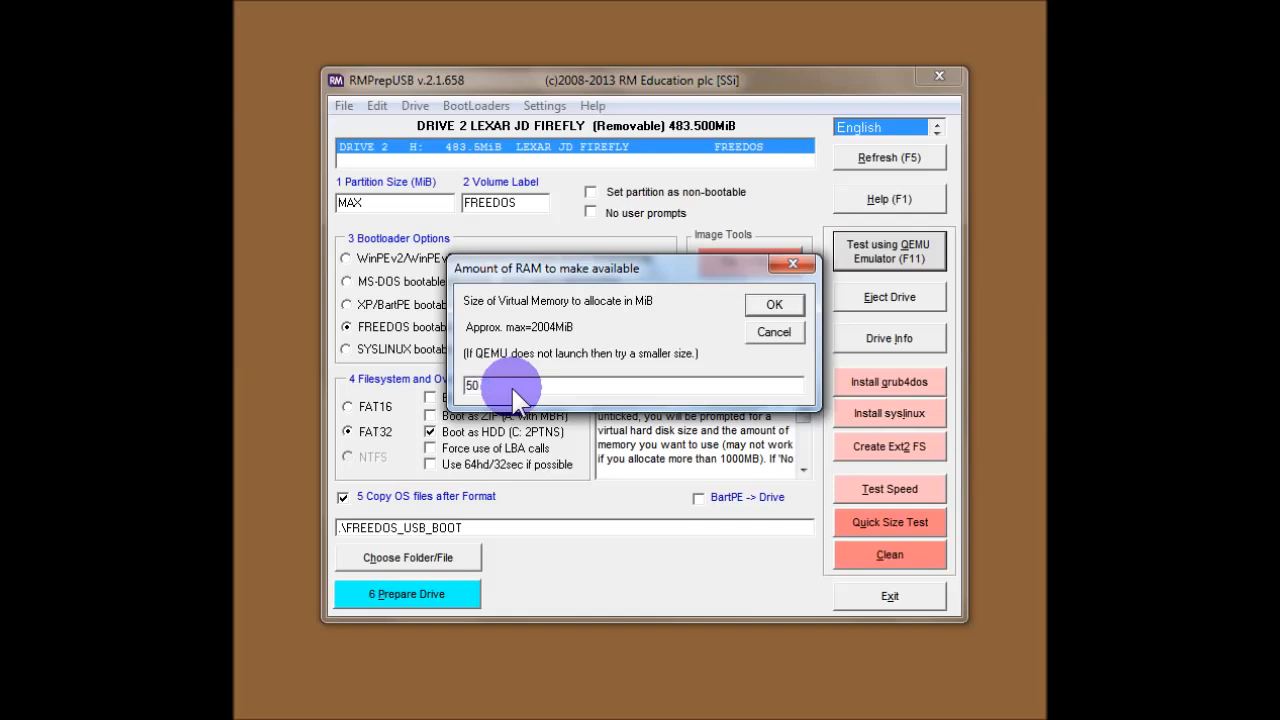
click(755, 302)
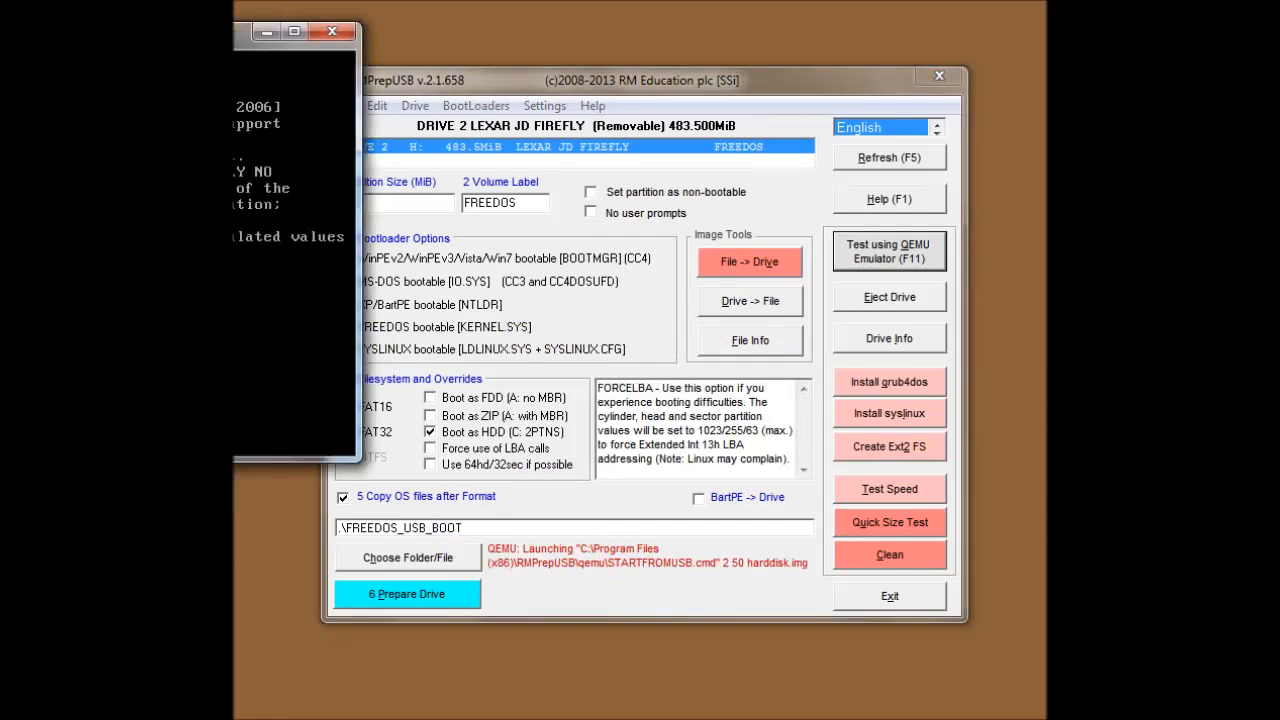
drag(235, 37, 617, 76)
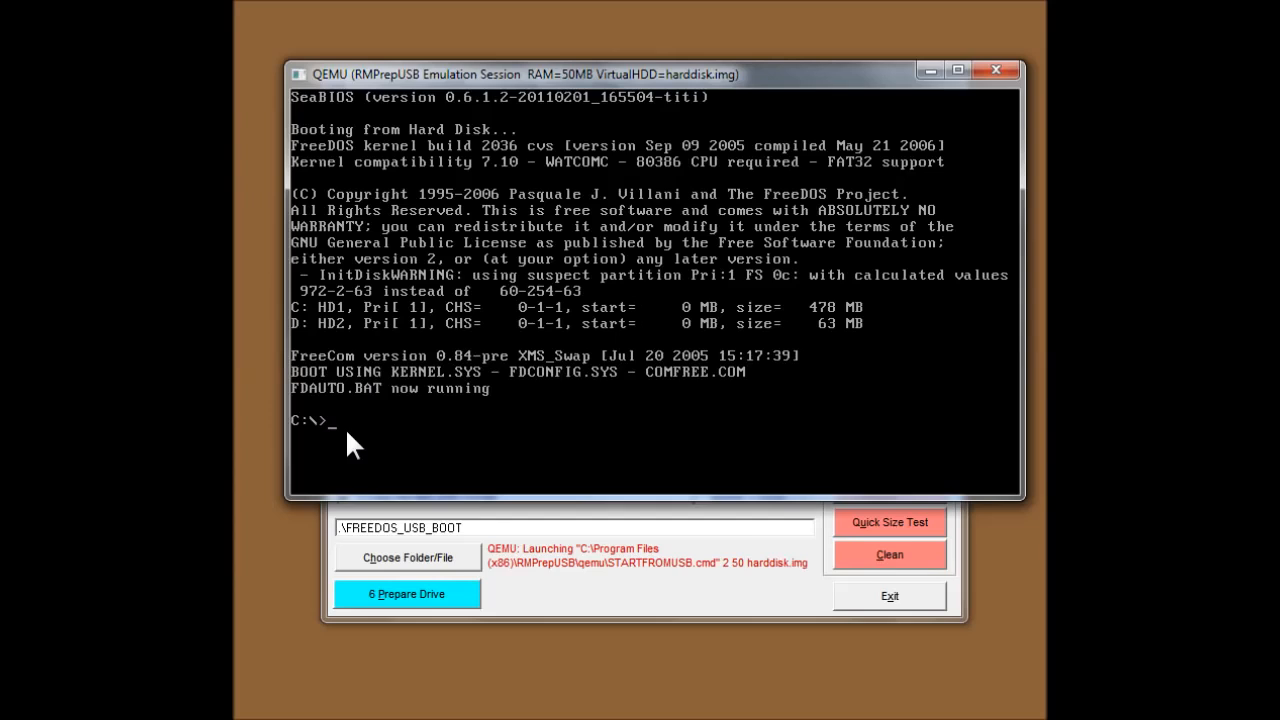
- List the files on the booted C: drive with dir and run checkpci to view its syntax
key(Return)
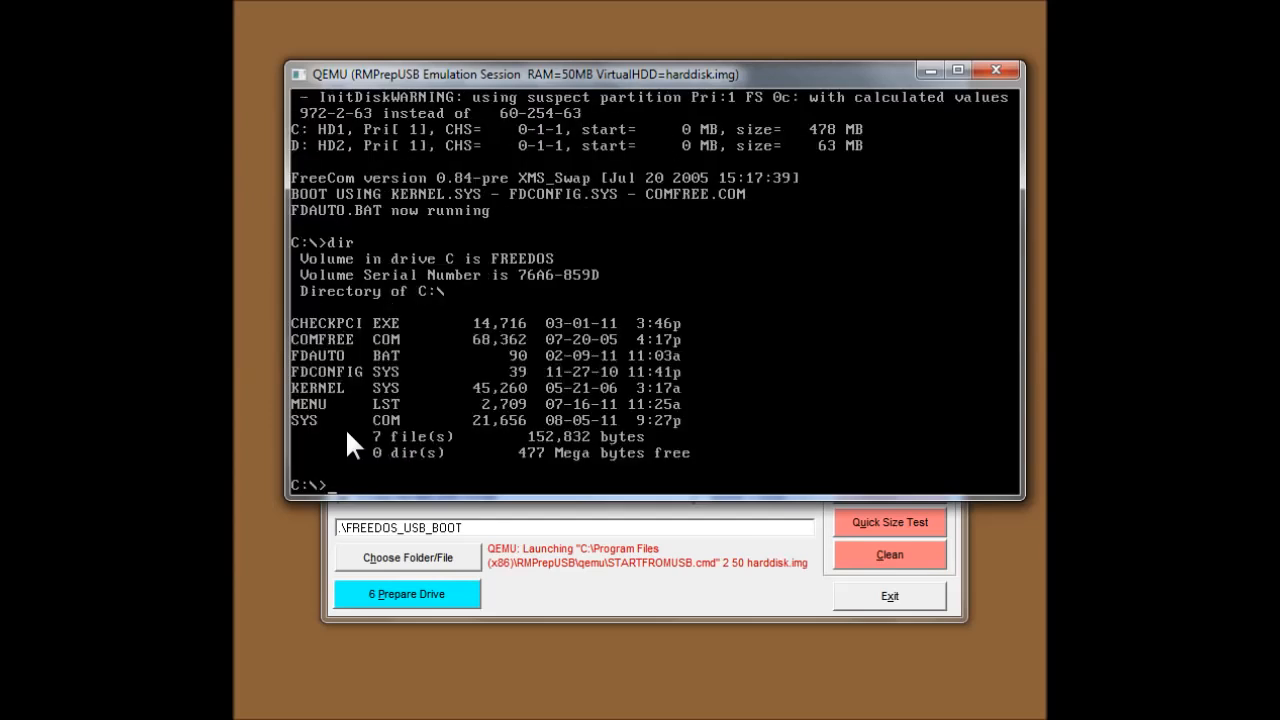
drag(566, 75, 581, 253)
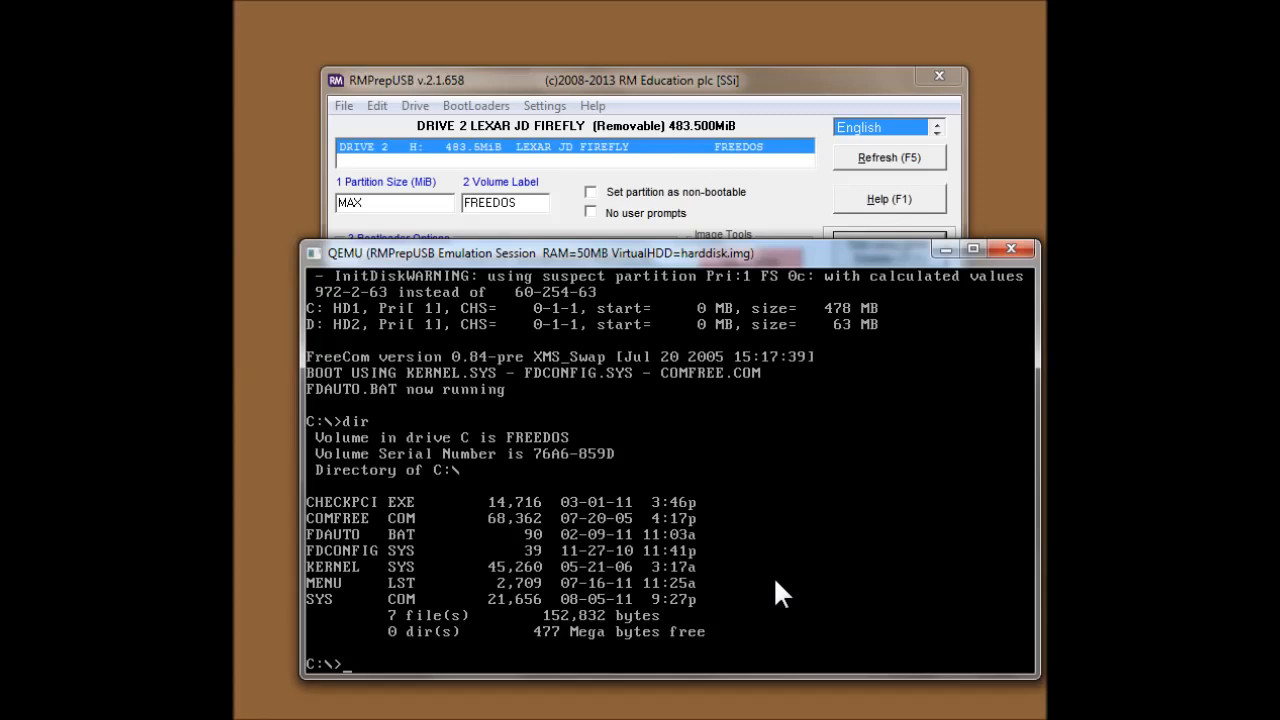
text(checkpci)
key(Return)
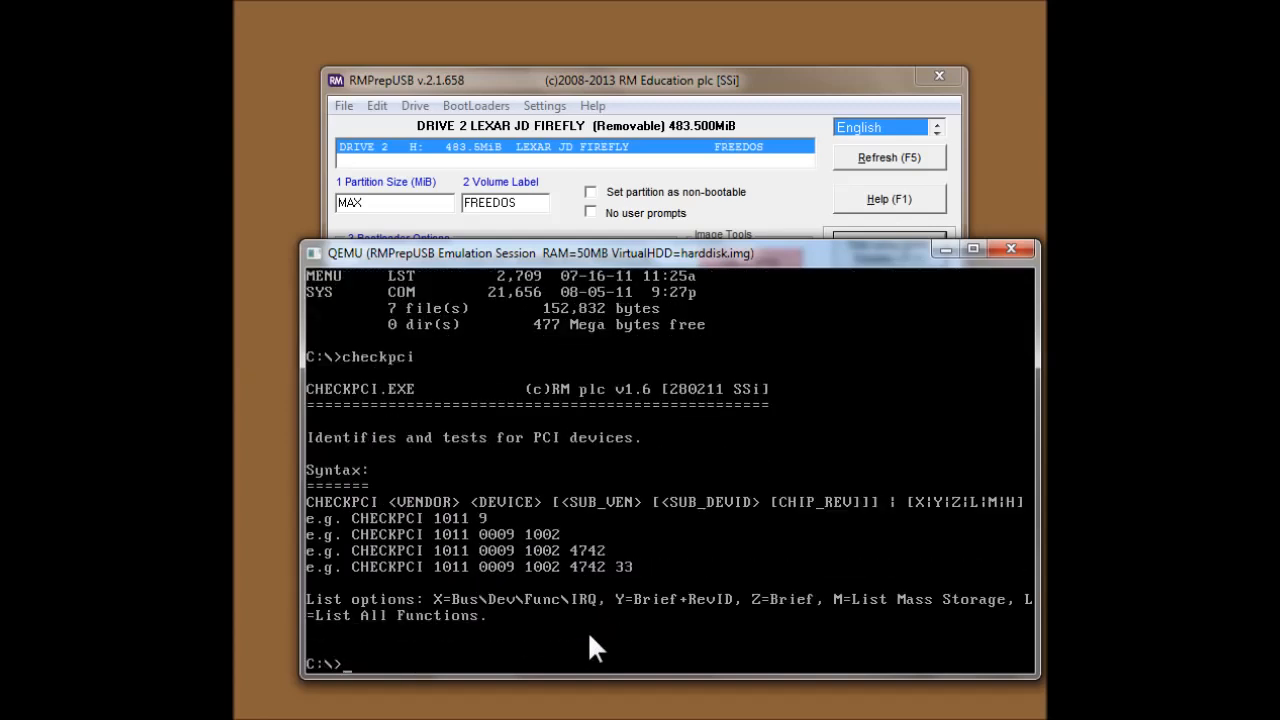
- Run checkpci l to list all PCI functions and checkpci m to list mass storage, and close the emulator
key(Up)
text(l)
key(Return)
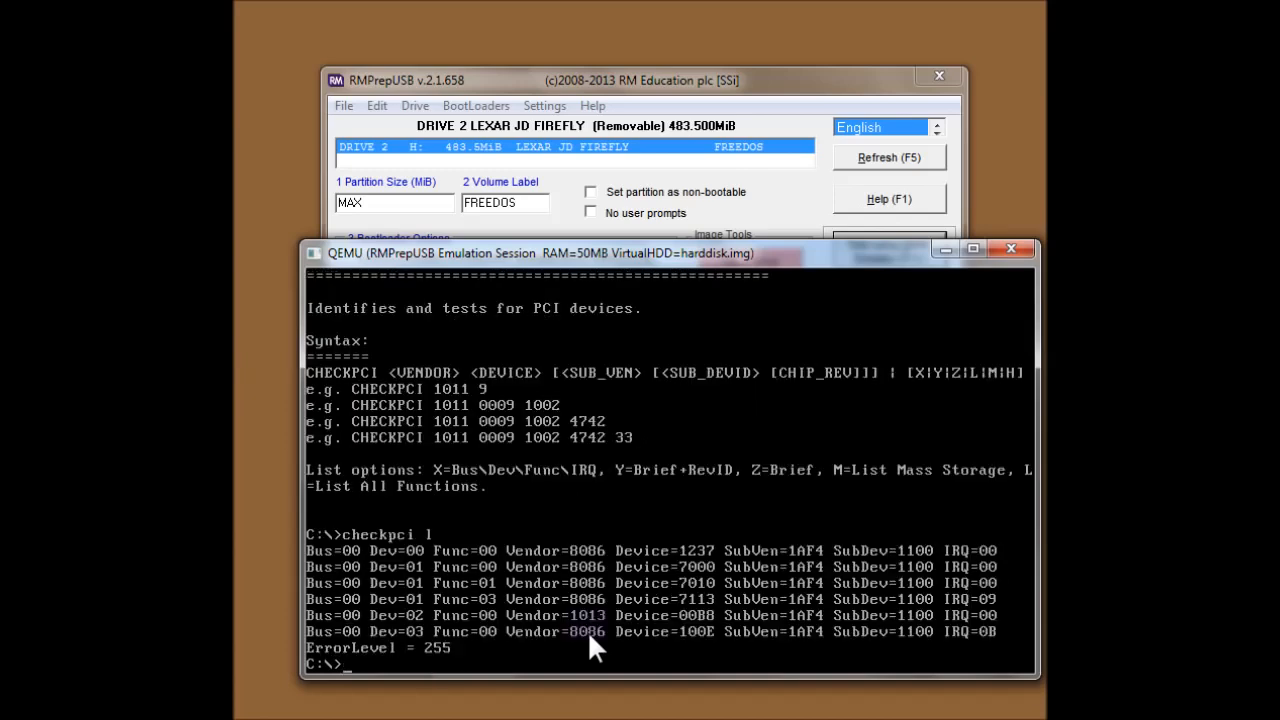
key(Up)
key(BackSpace)
text(m)
key(Return)
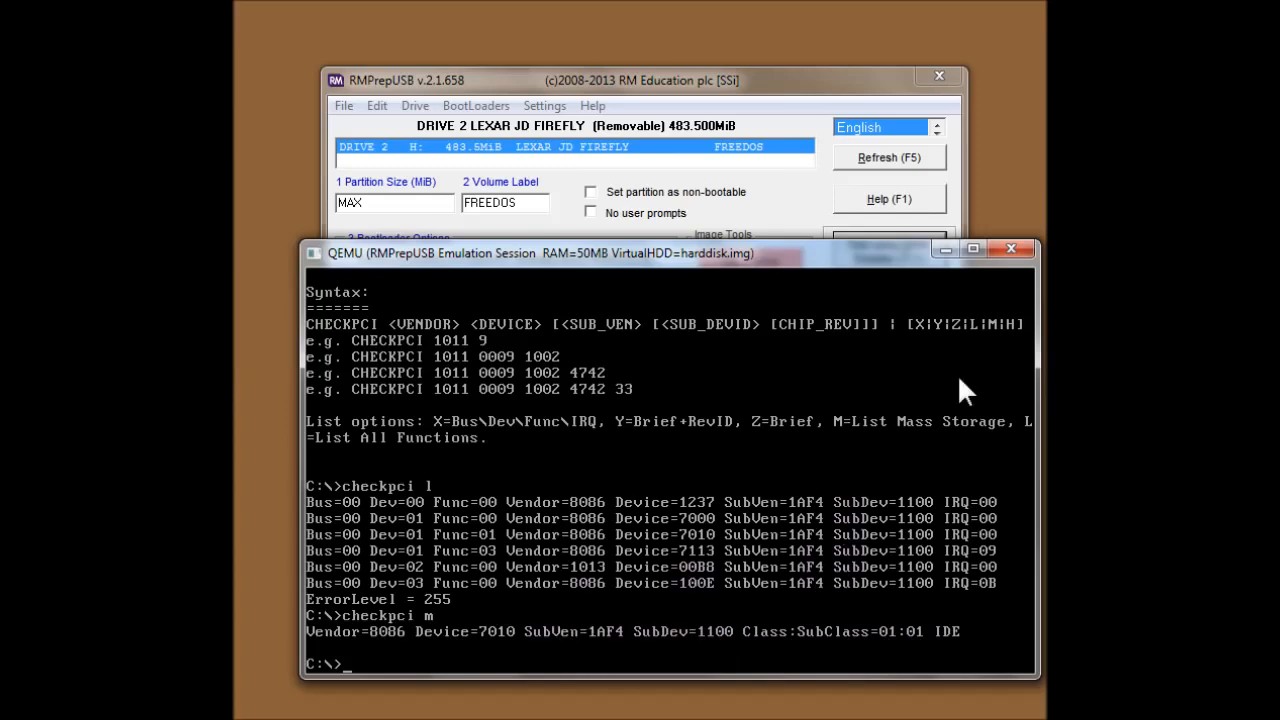
click(1021, 250)
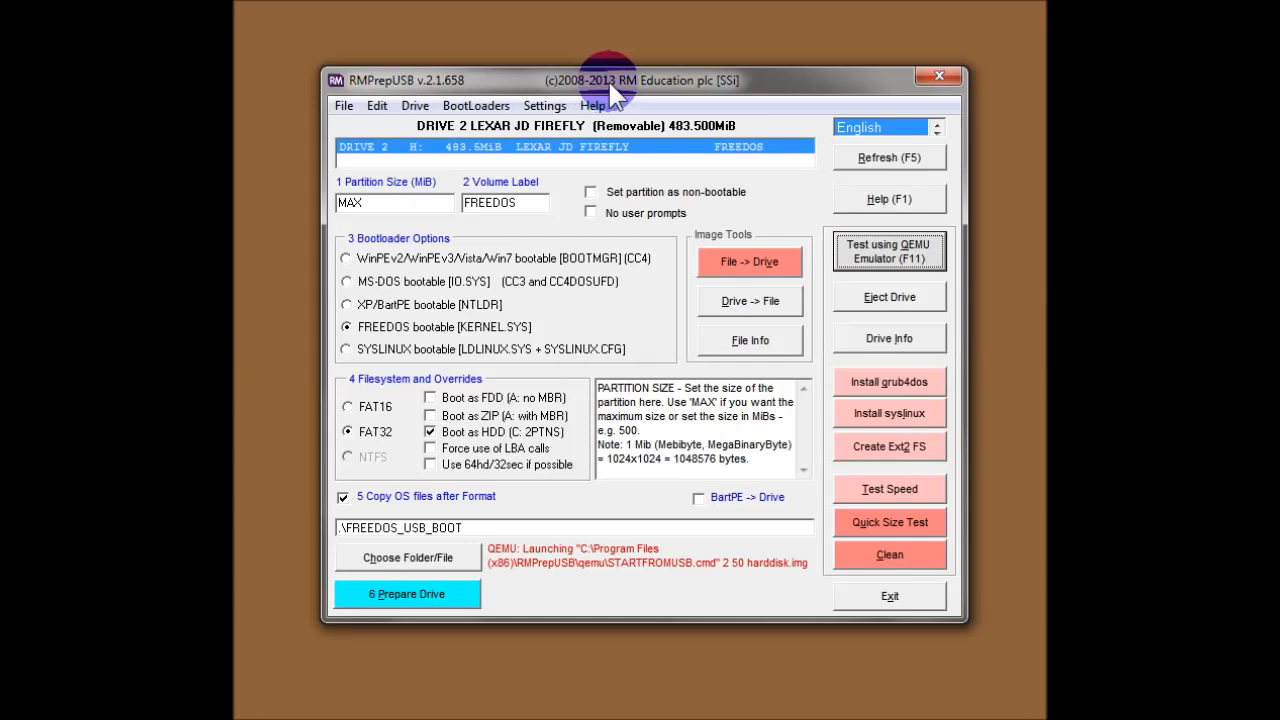
- Turn off the option to copy OS files after format
drag(612, 87, 612, 70)
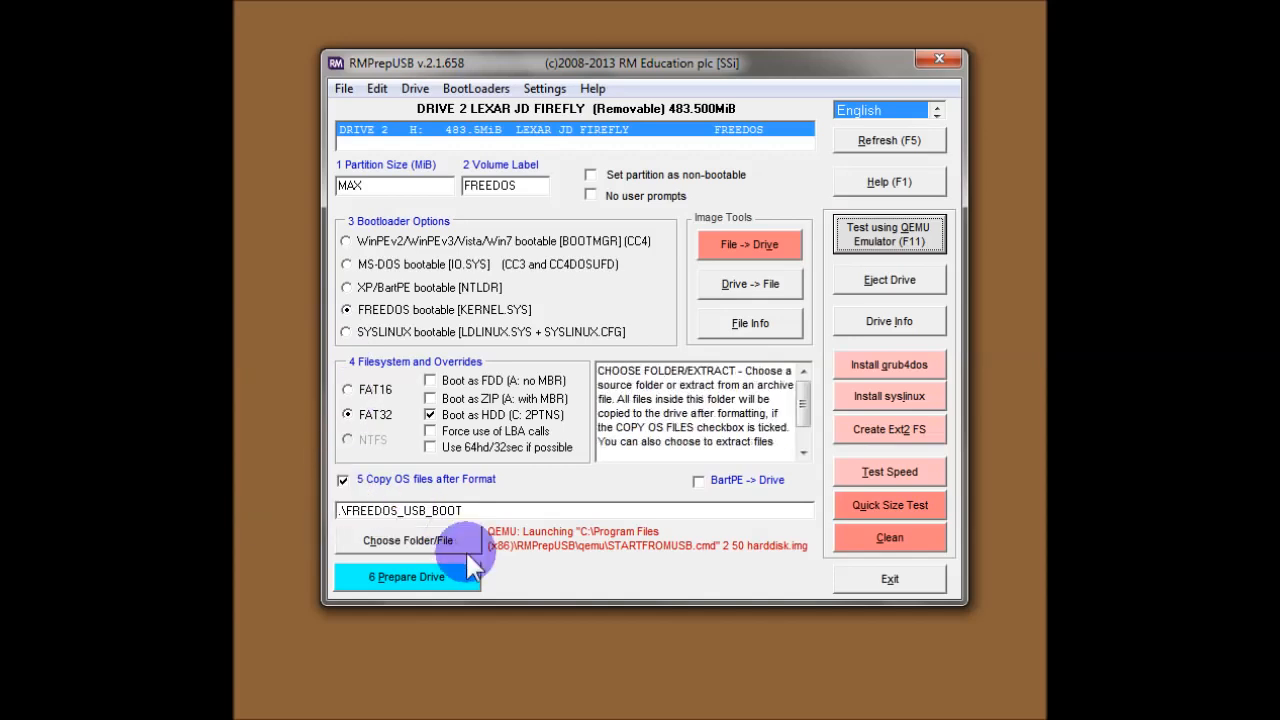
click(344, 480)
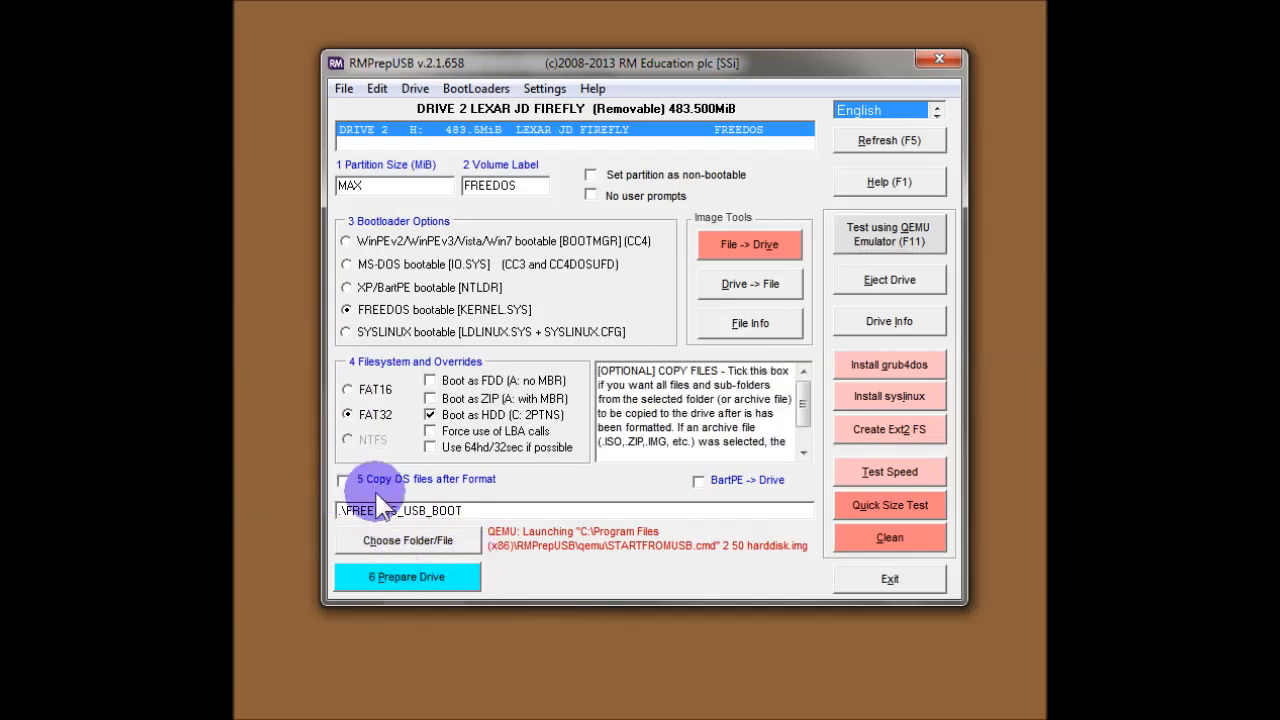